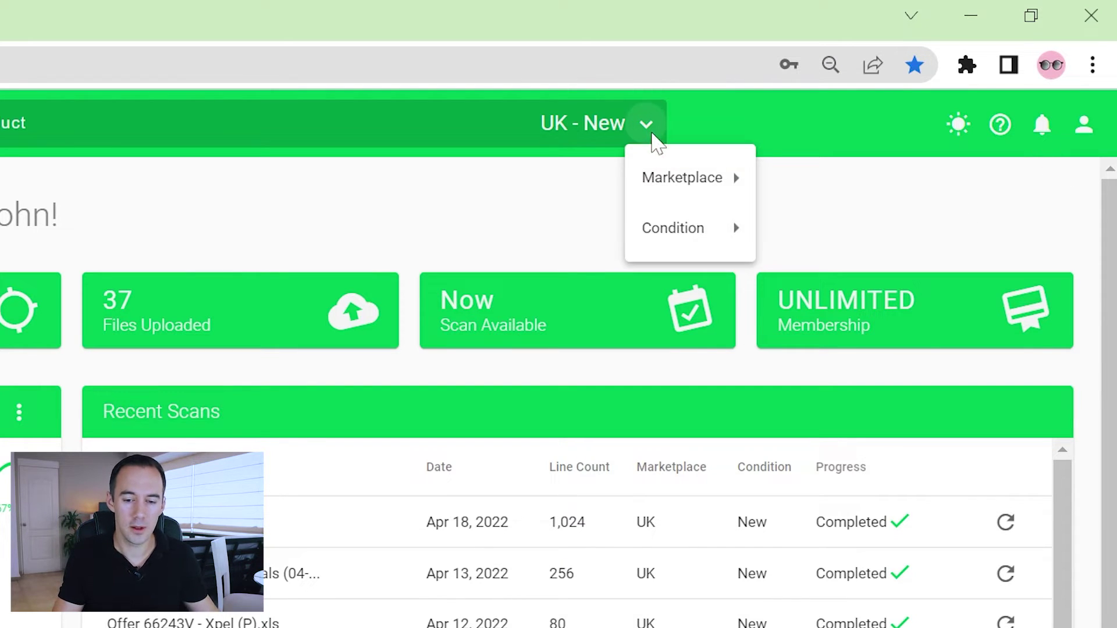
Keep the UK marketplace and New condition, then close the dropdown.
mouse_move(660, 185)
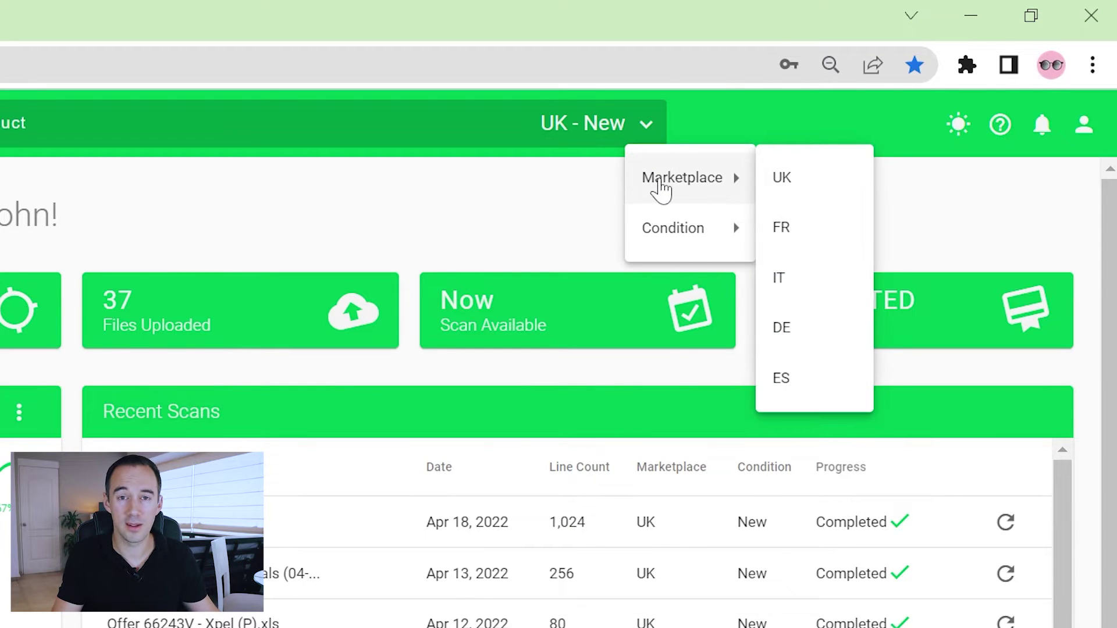
mouse_move(675, 229)
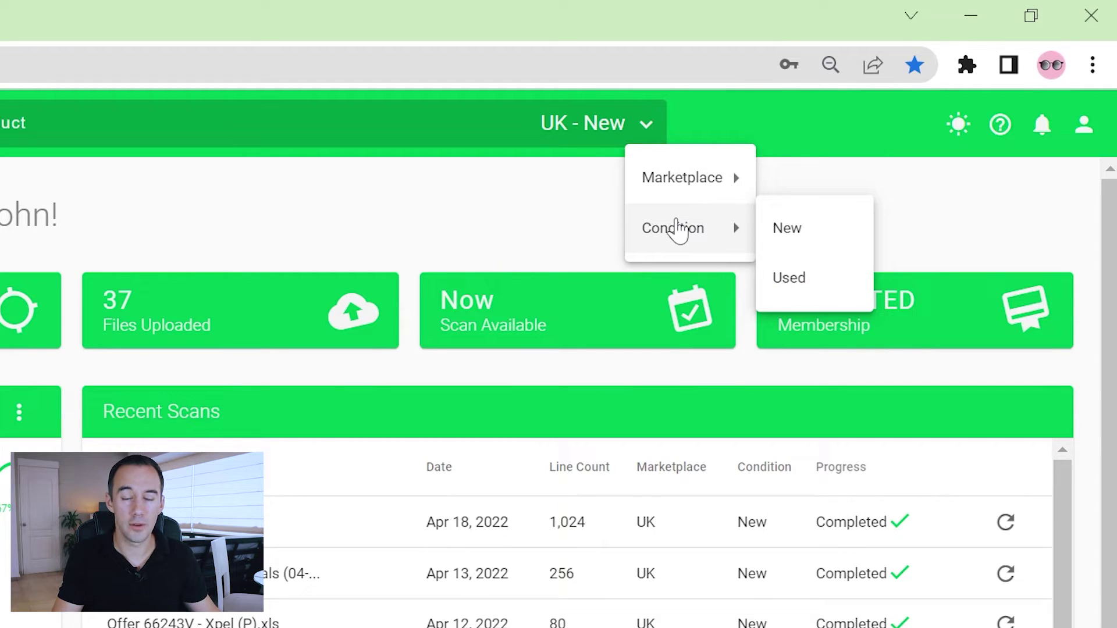
click(574, 220)
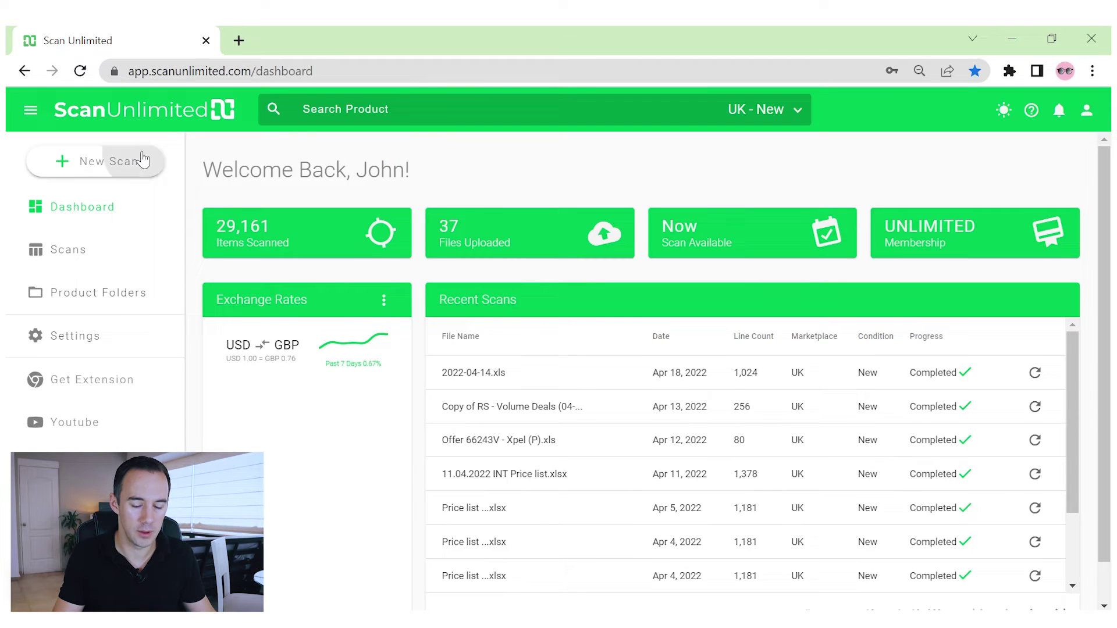
Begin a new scan for the price list spreadsheet.
click(452, 96)
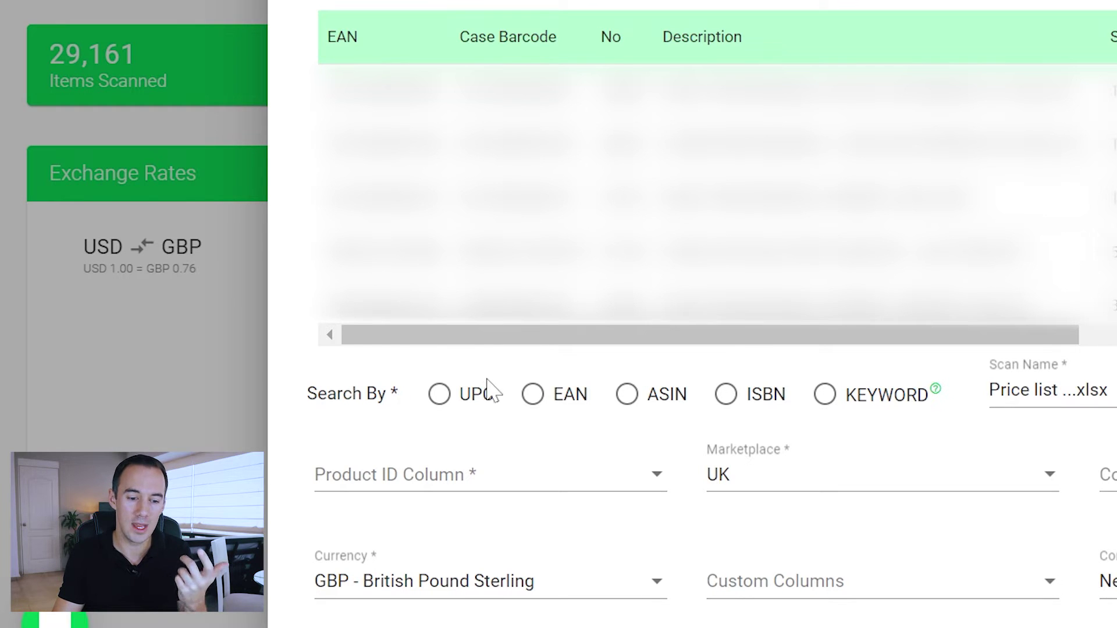
Search by EAN, using the EAN column as product ID and Unit Price as cost.
click(531, 395)
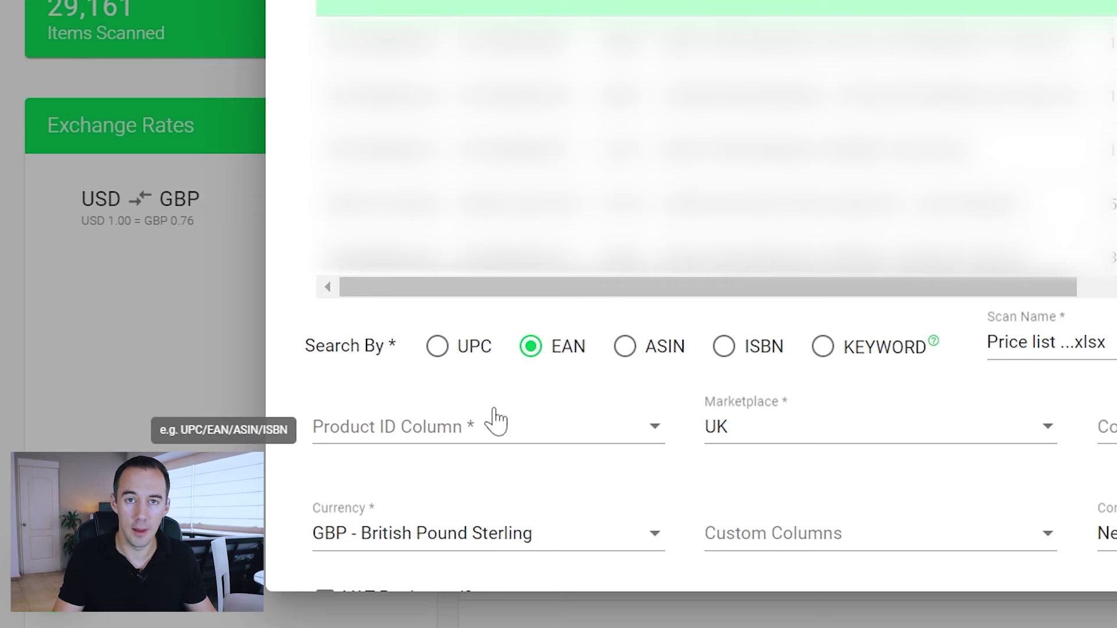
click(500, 427)
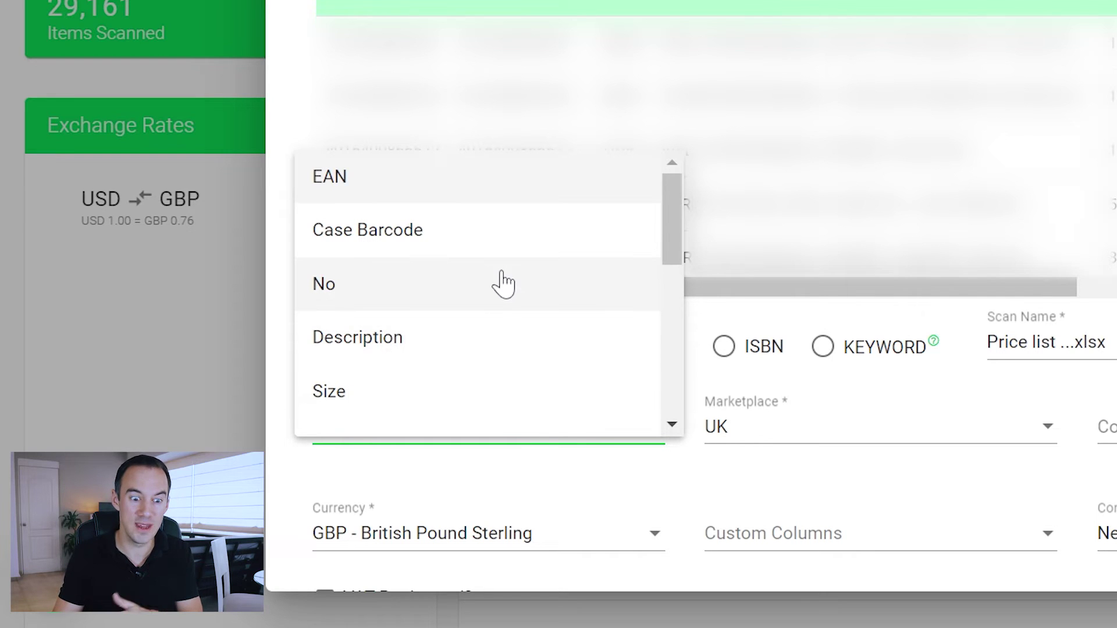
click(481, 194)
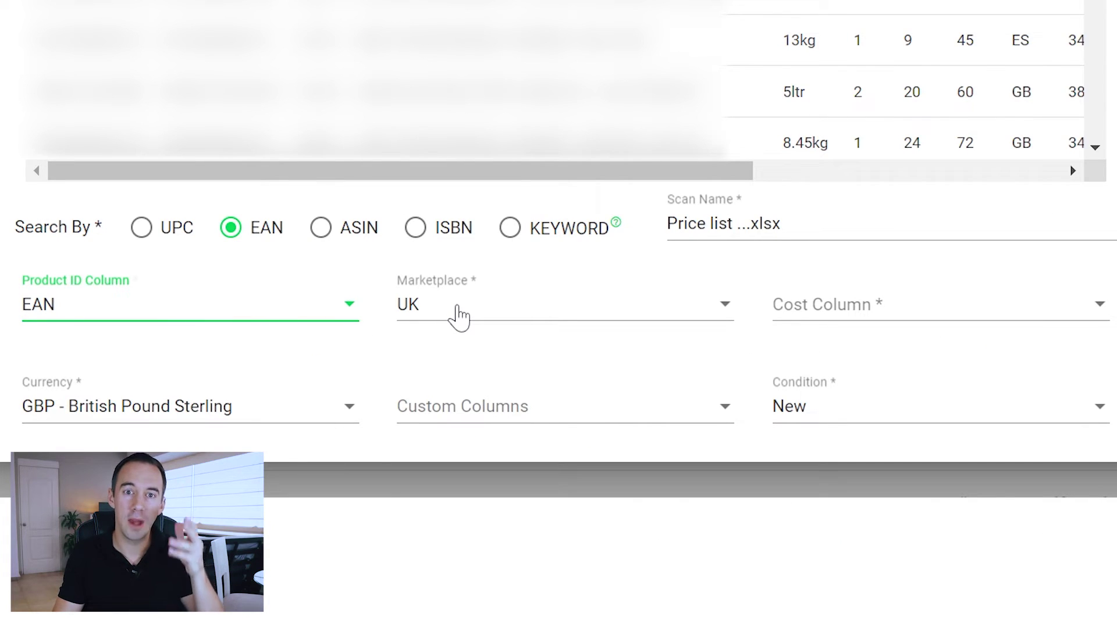
click(838, 306)
scroll(857, 232, down, 3)
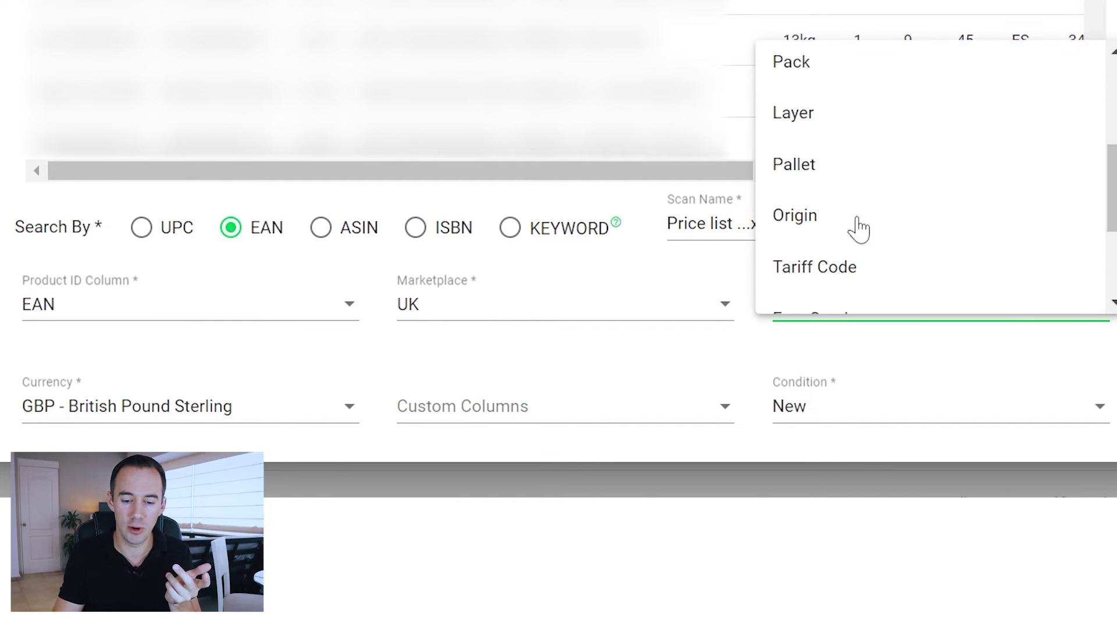
scroll(855, 230, down, 3)
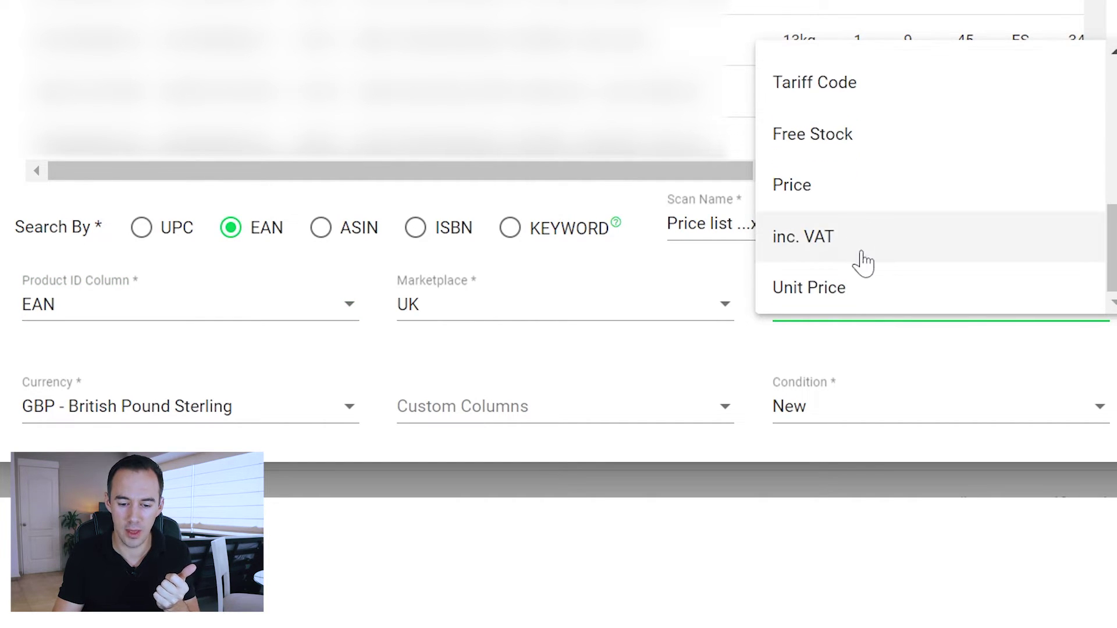
click(870, 289)
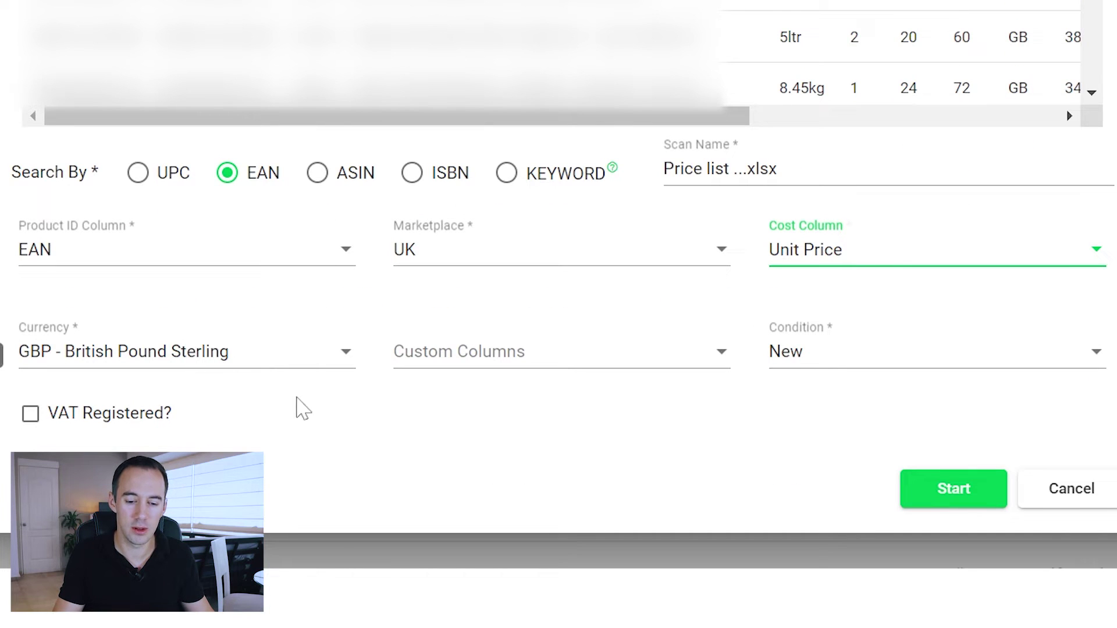
Keep the condition as New and start the scan.
click(800, 373)
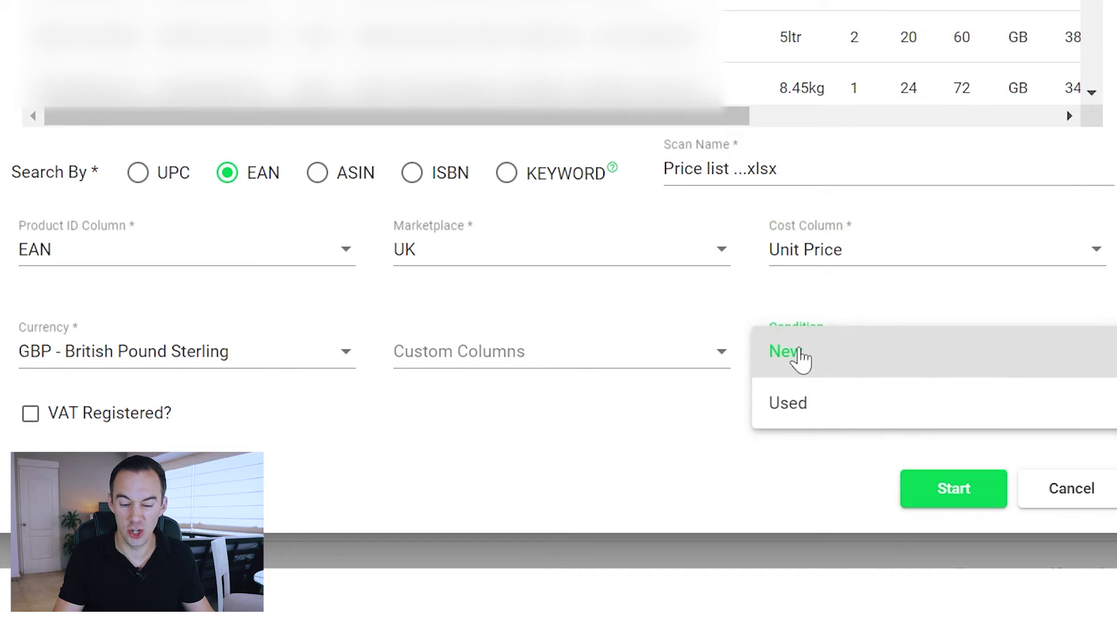
click(803, 357)
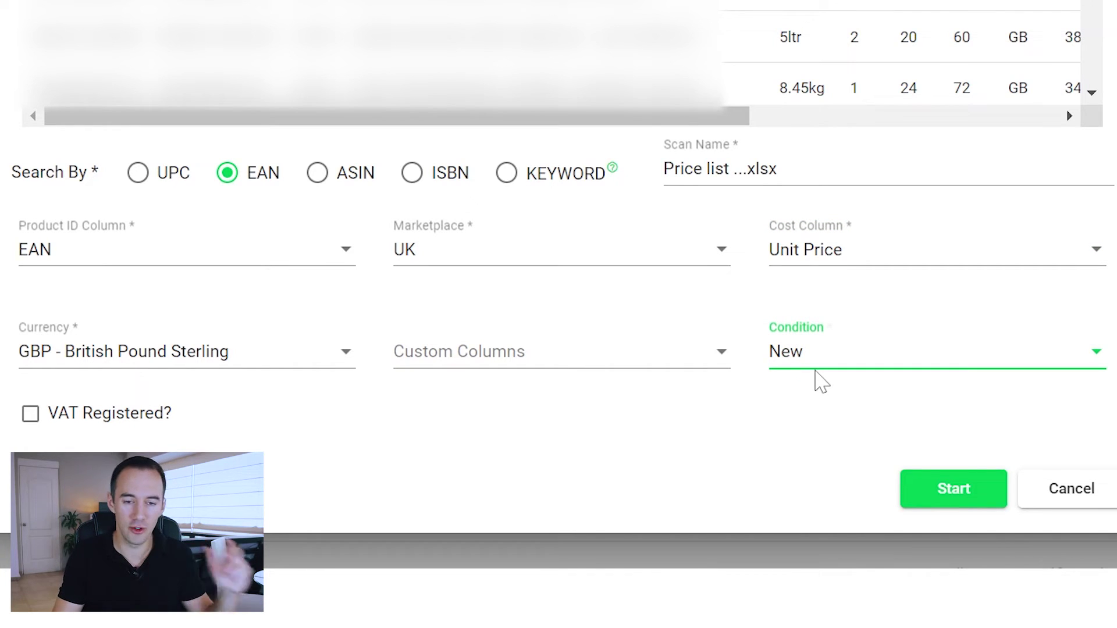
click(948, 492)
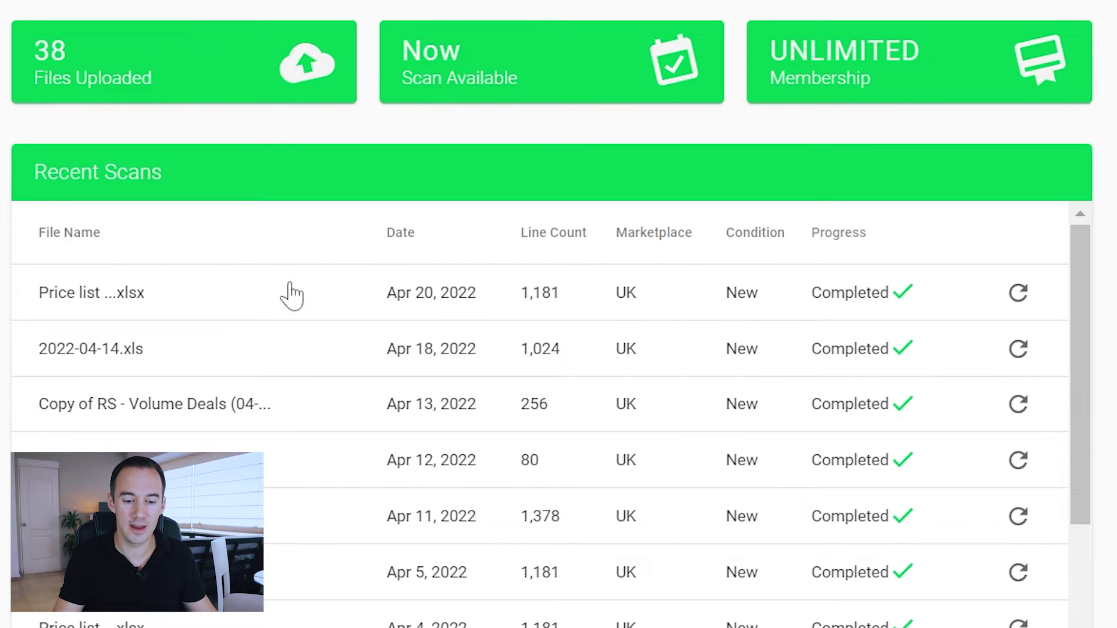
Open the new Price list xlsx scan from Recent Scans.
click(125, 296)
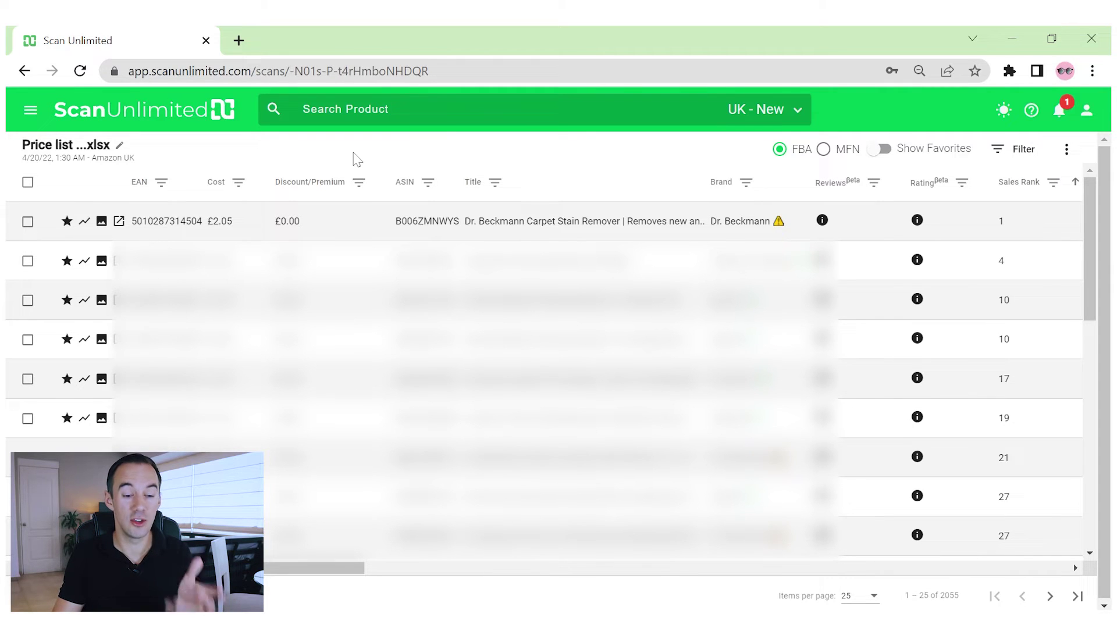
Scroll the results right to the fee, Net Profit and ROI columns.
click(66, 224)
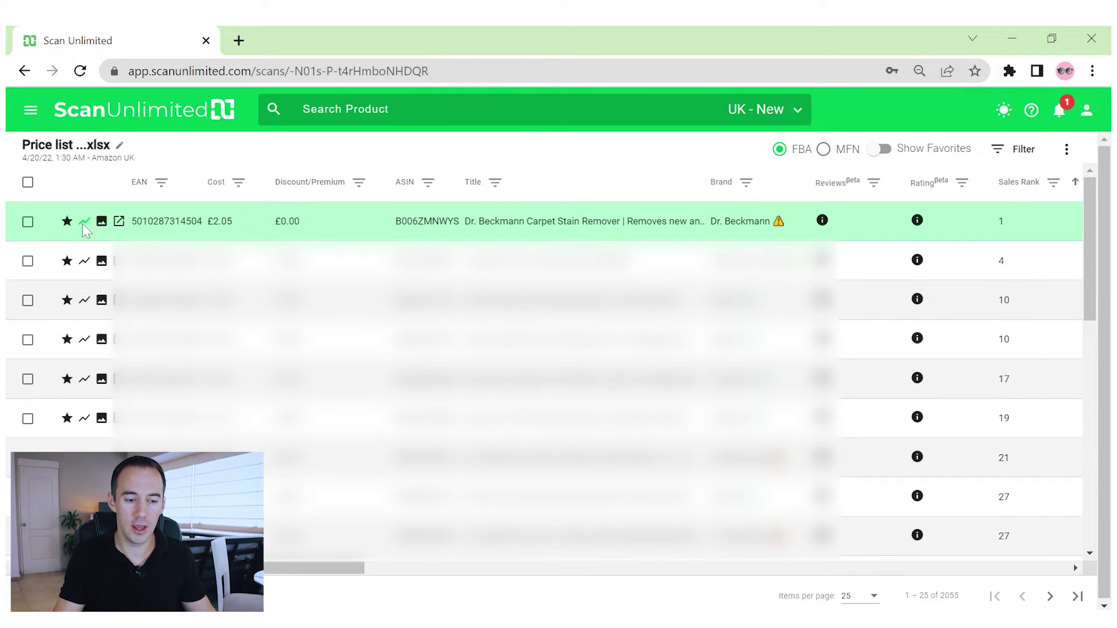
mouse_move(85, 227)
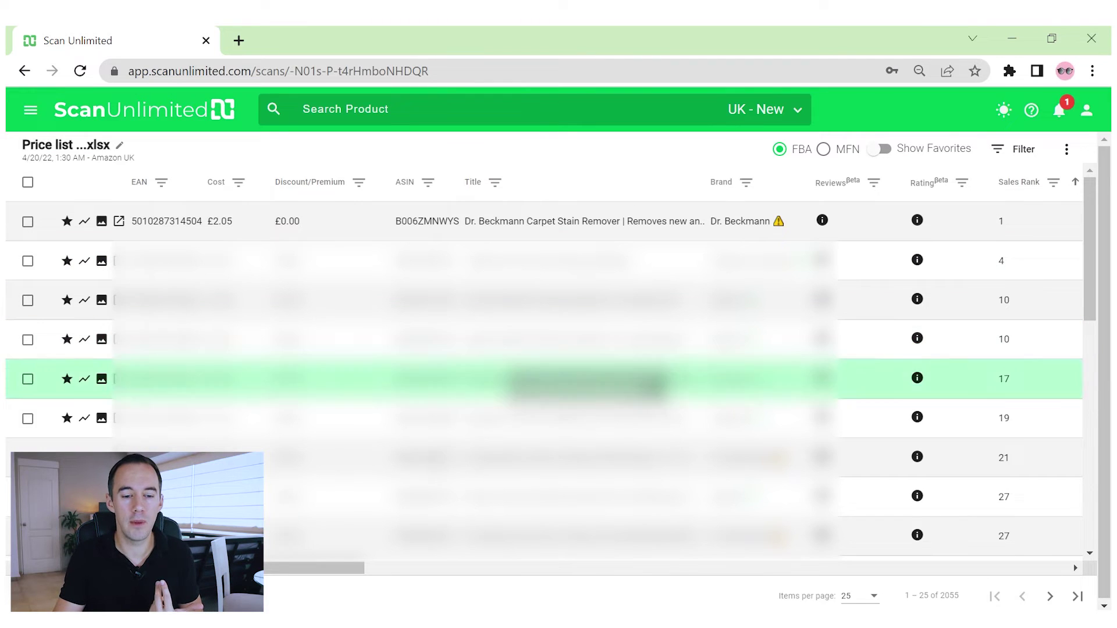
drag(349, 572, 1042, 608)
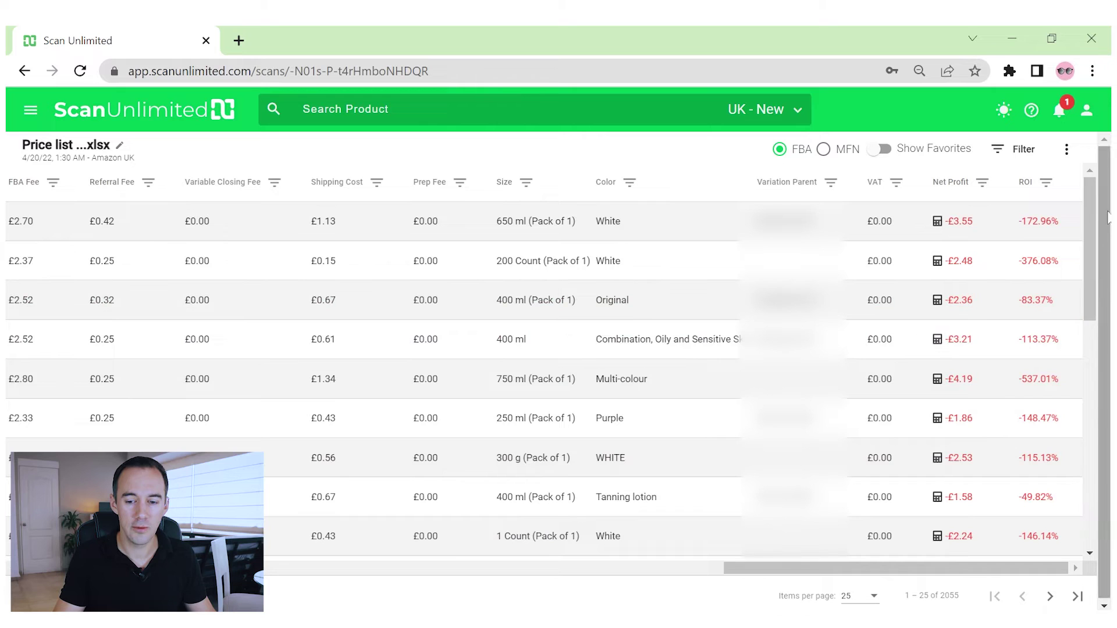
Hide the Review Count, Rating, Avg Day Rank, package and fee columns.
click(1025, 150)
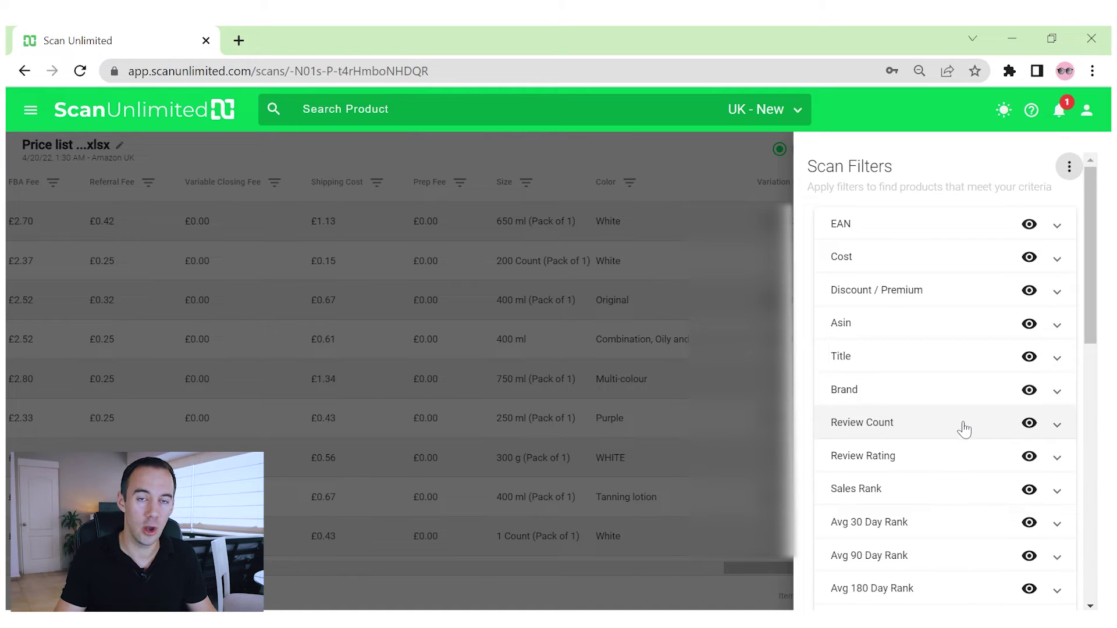
scroll(963, 448, down, 1)
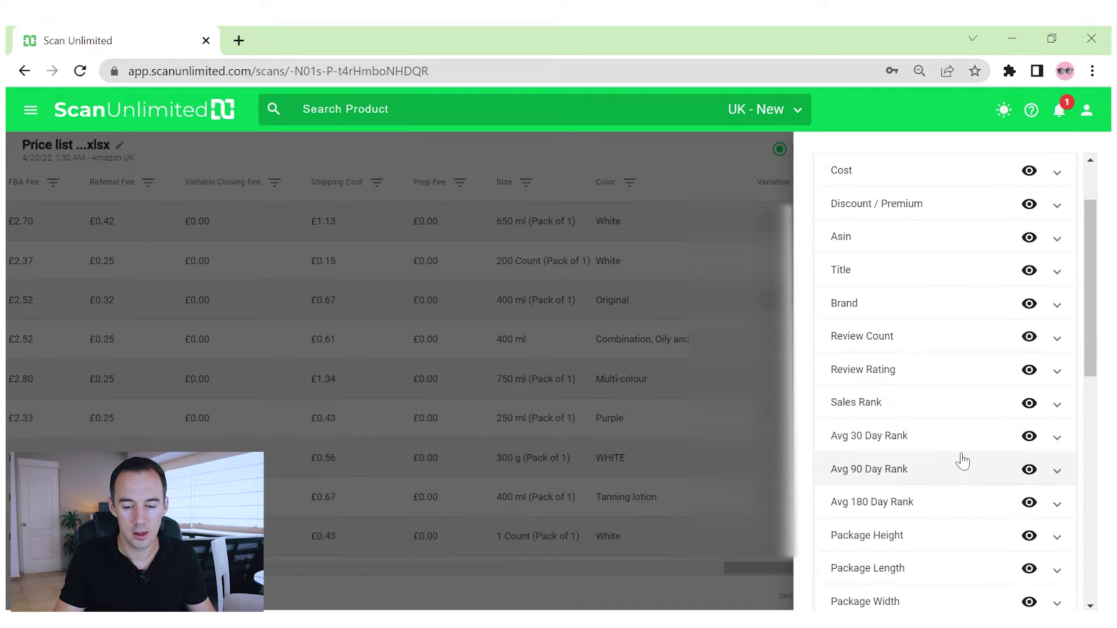
scroll(963, 462, down, 2)
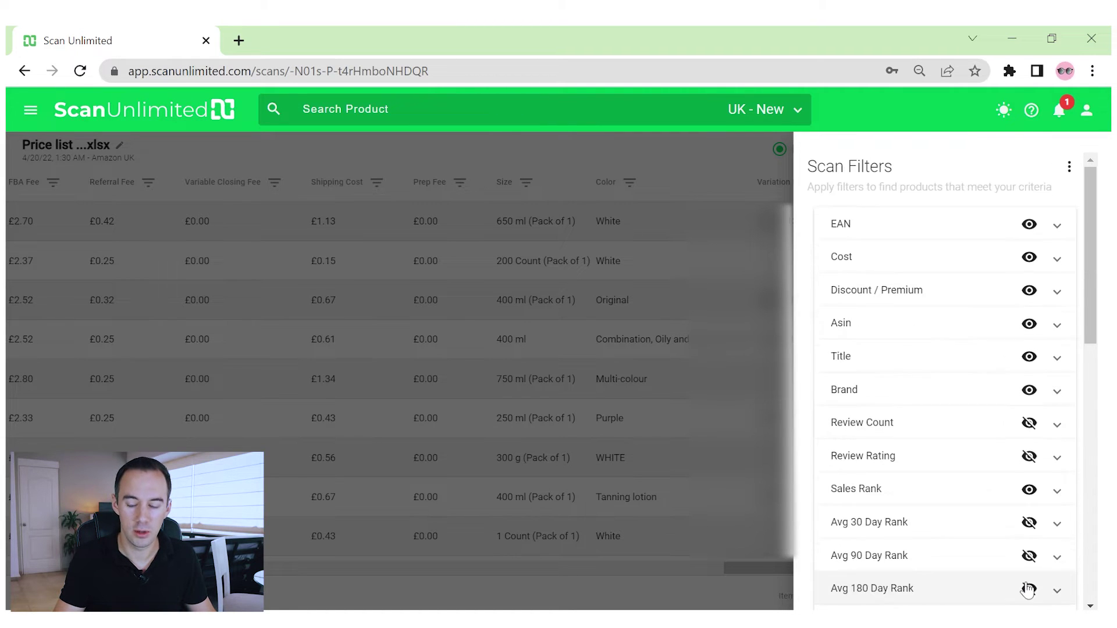
click(1027, 588)
scroll(1028, 576, down, 3)
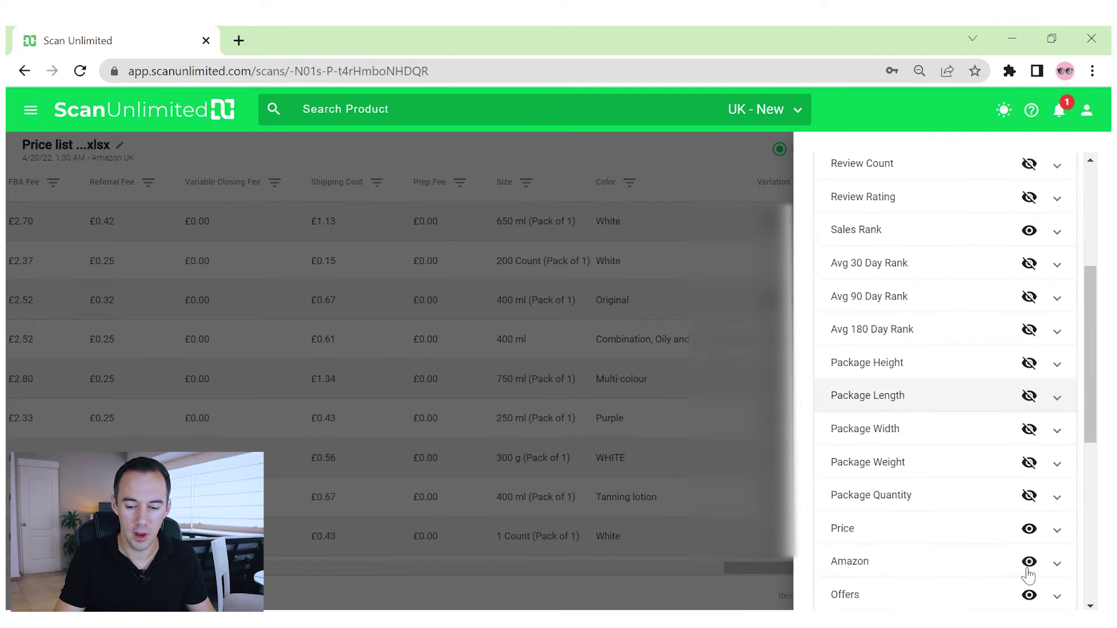
scroll(1028, 573, down, 3)
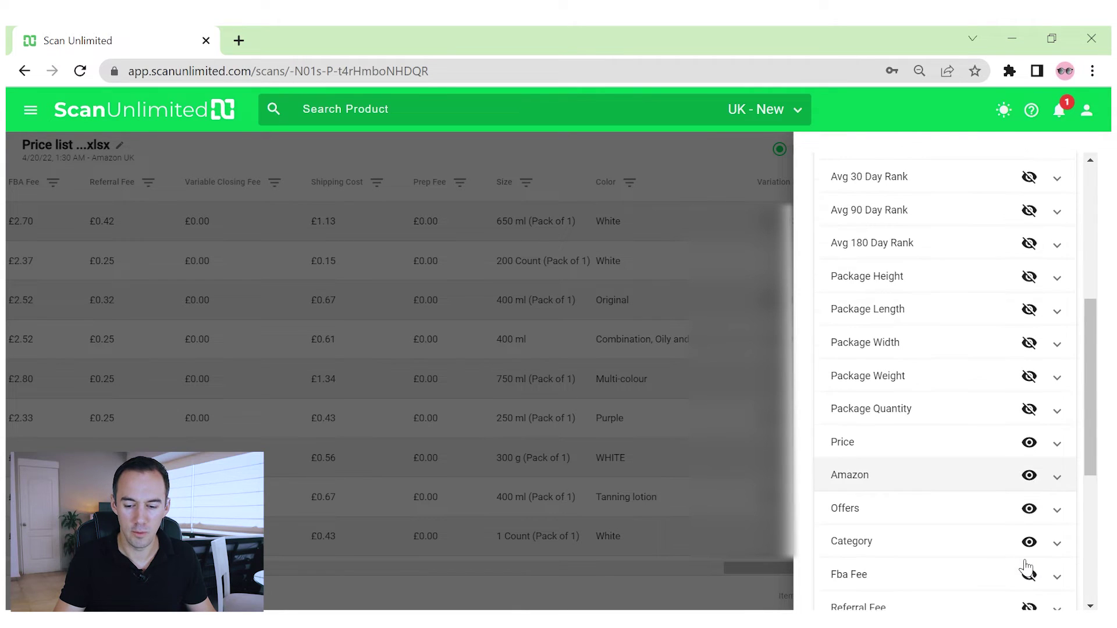
scroll(1027, 567, down, 3)
click(727, 407)
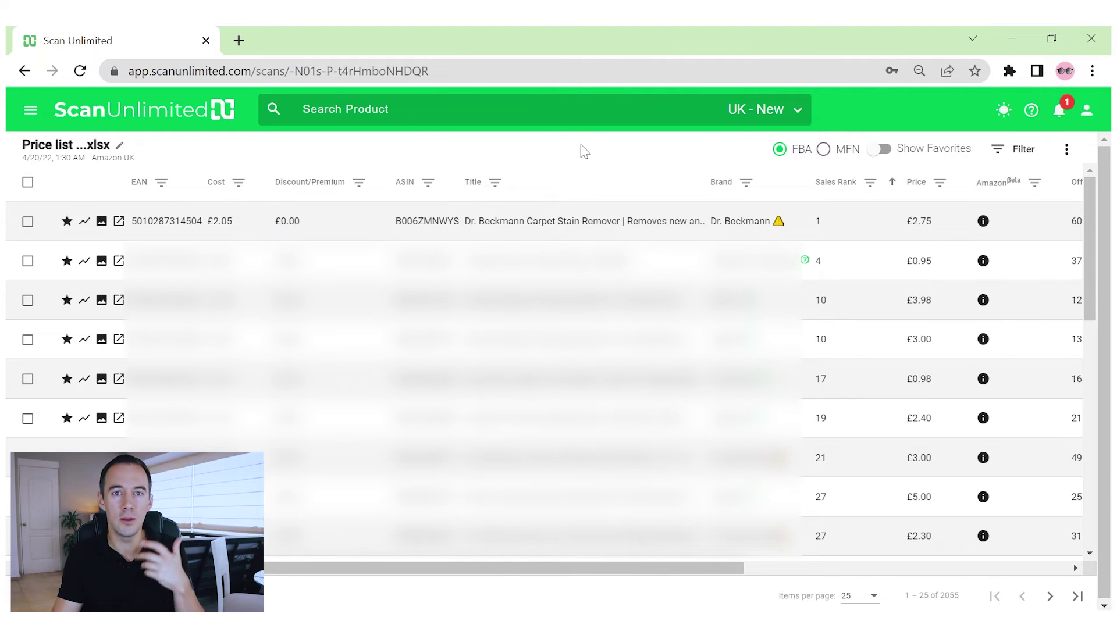
Add a Sales Rank filter of less than or equal to 100000.
click(871, 184)
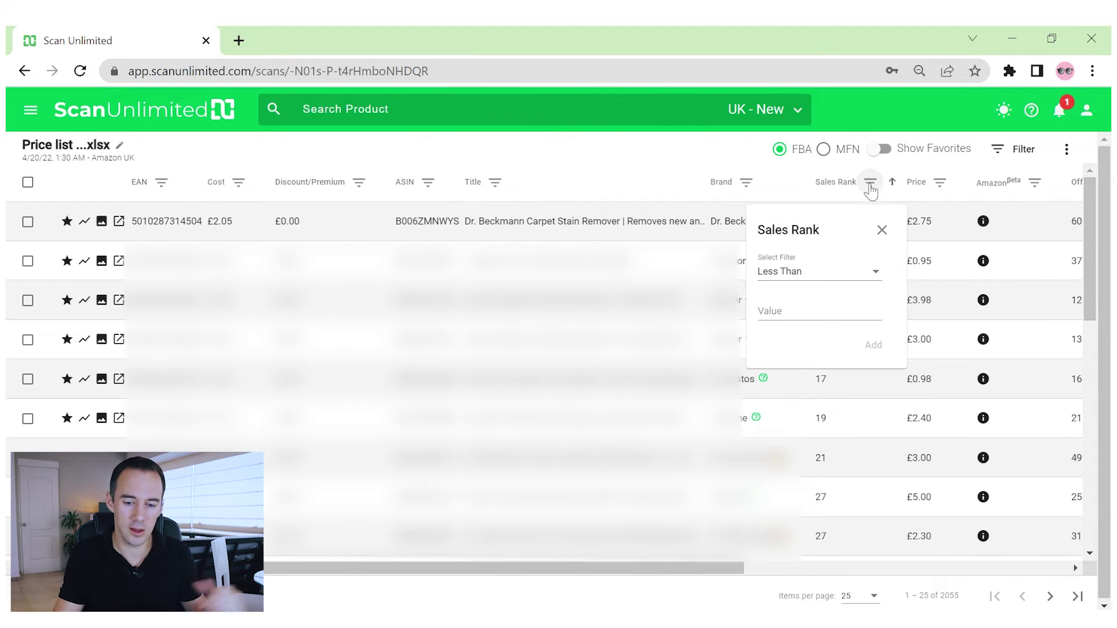
click(844, 271)
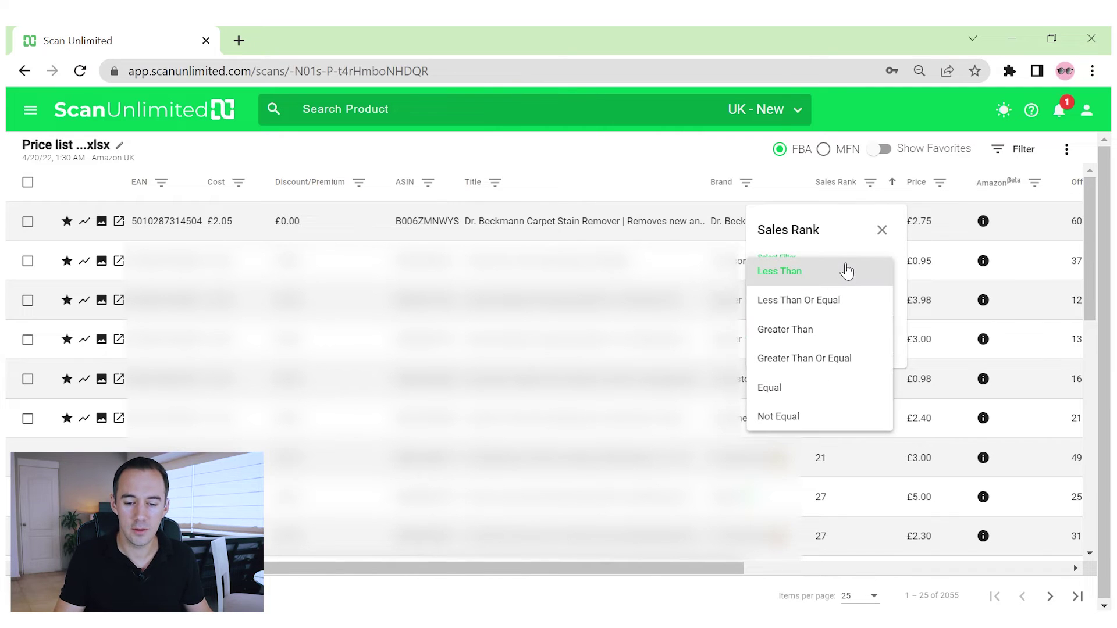
click(844, 307)
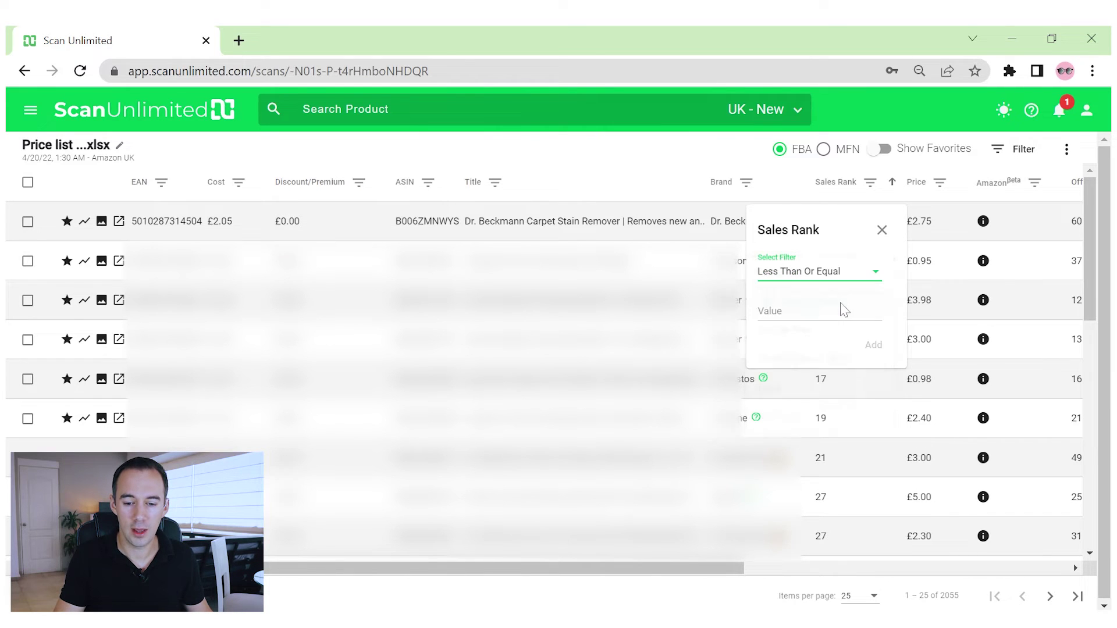
click(820, 311)
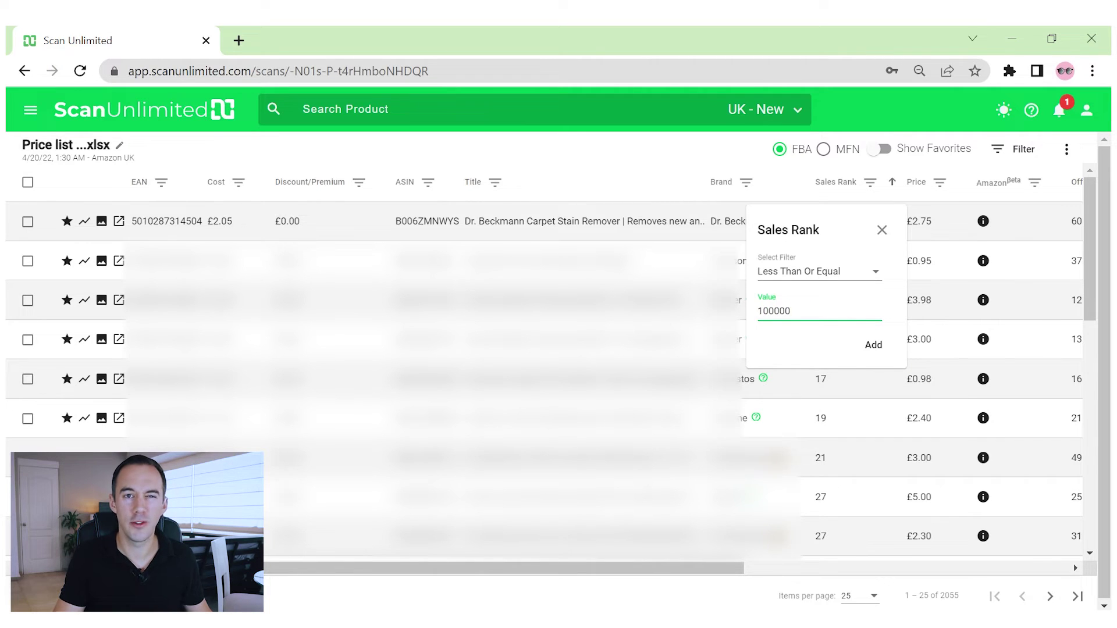
click(879, 348)
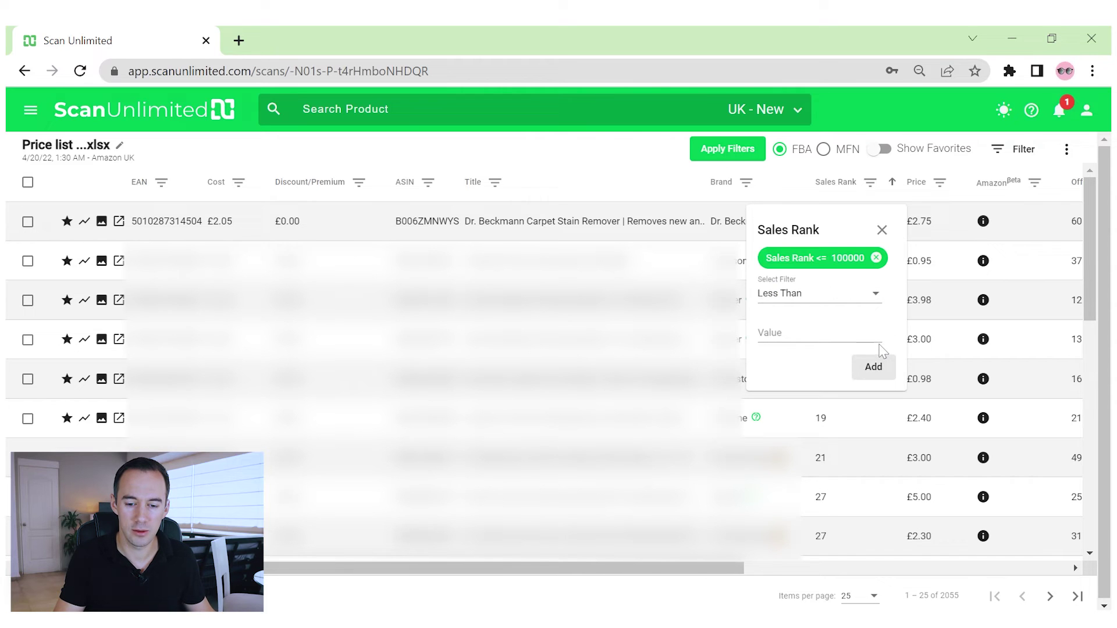
click(881, 231)
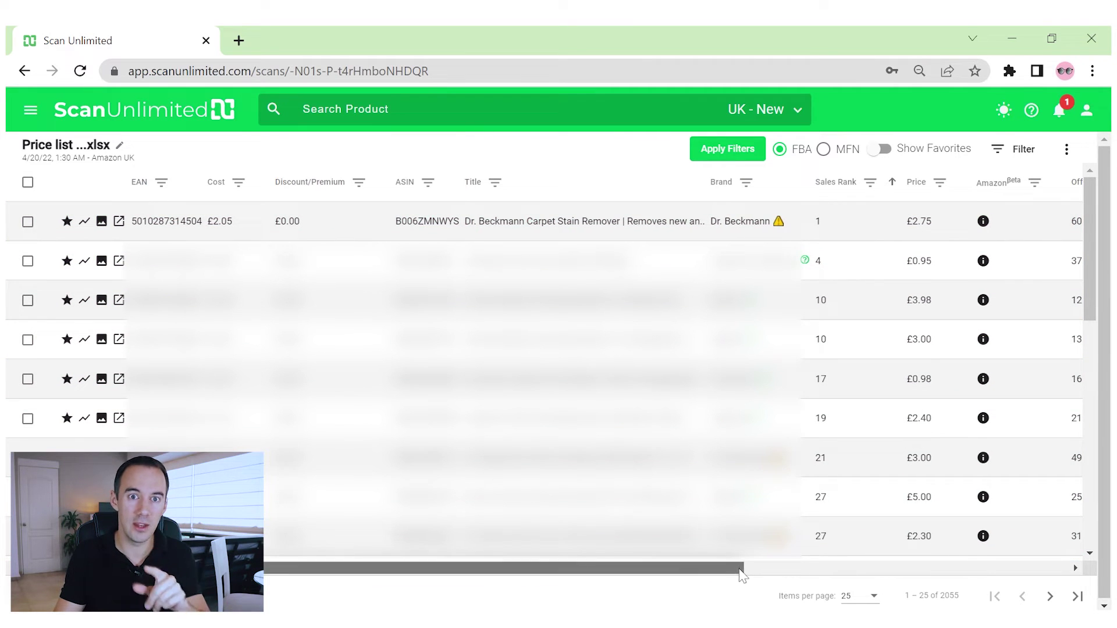
Add an Offers filter of less than or equal to 15.
drag(742, 573, 982, 600)
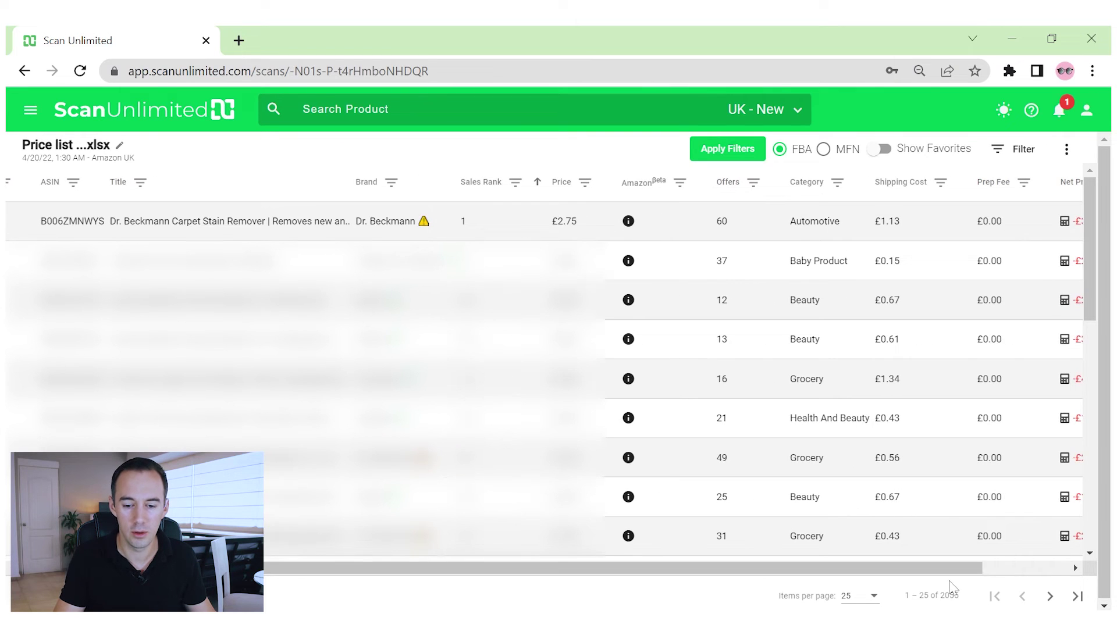
click(752, 184)
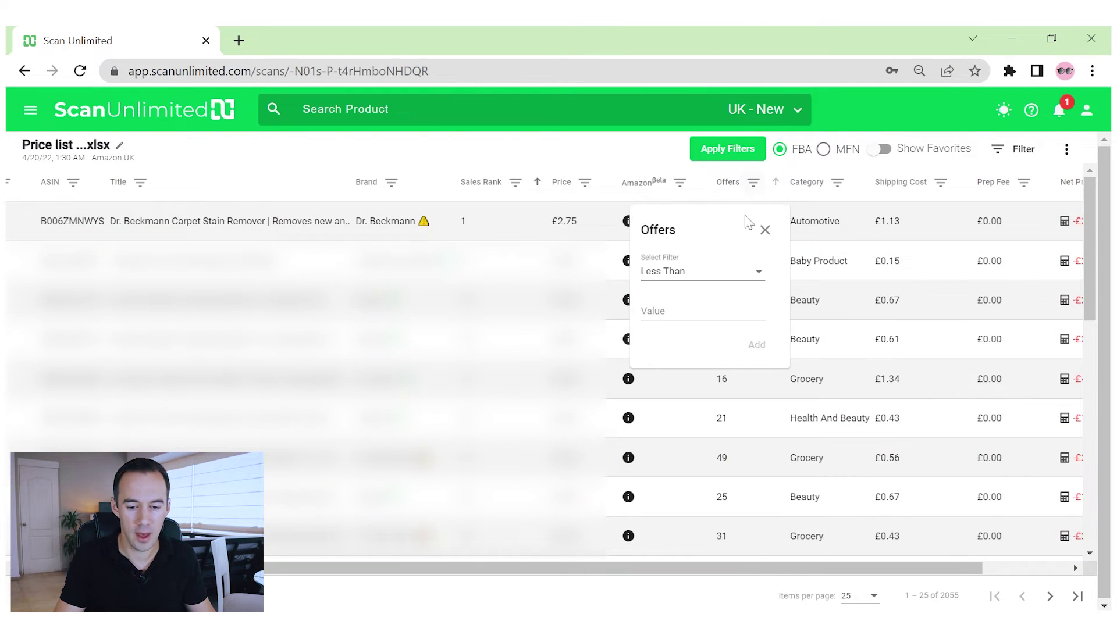
click(716, 276)
click(717, 299)
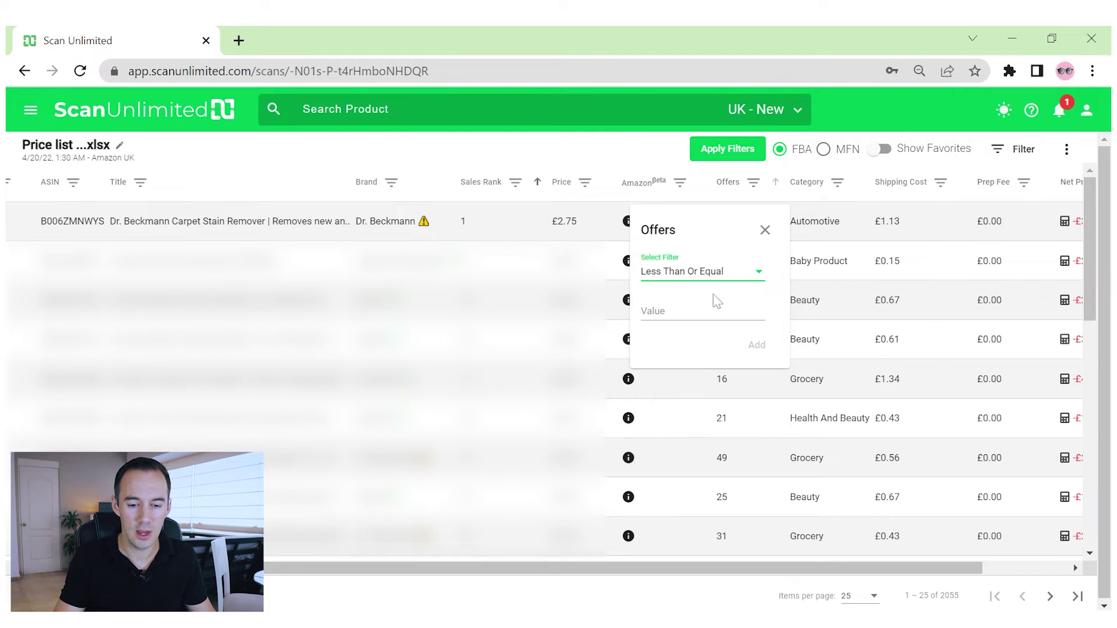
click(669, 311)
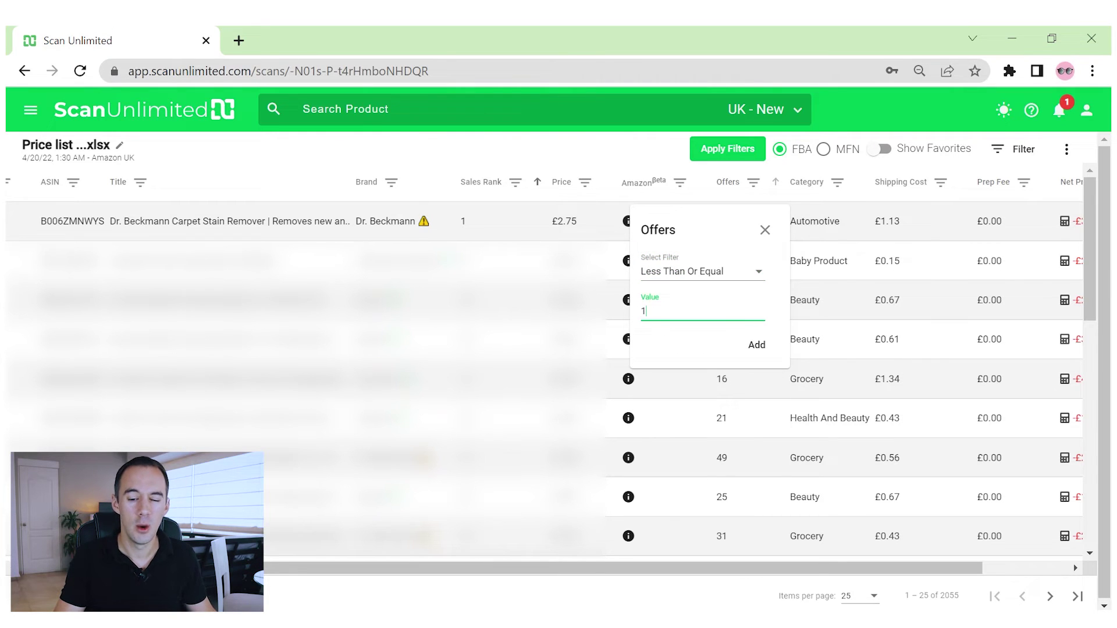
click(756, 345)
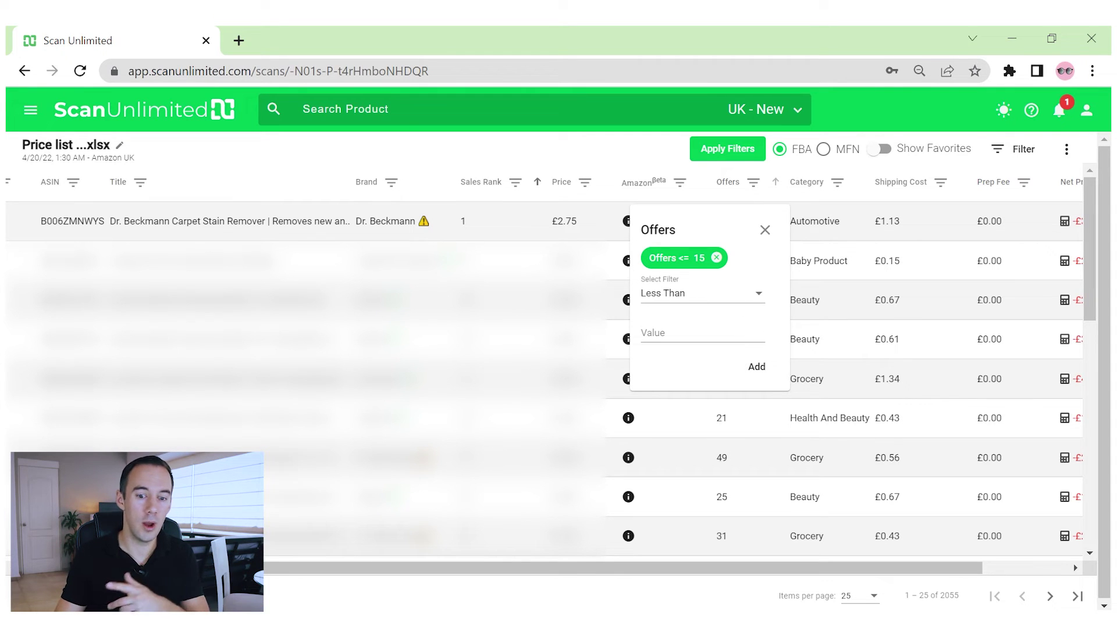
Add a second Offers filter of greater than or equal to 2.
click(738, 299)
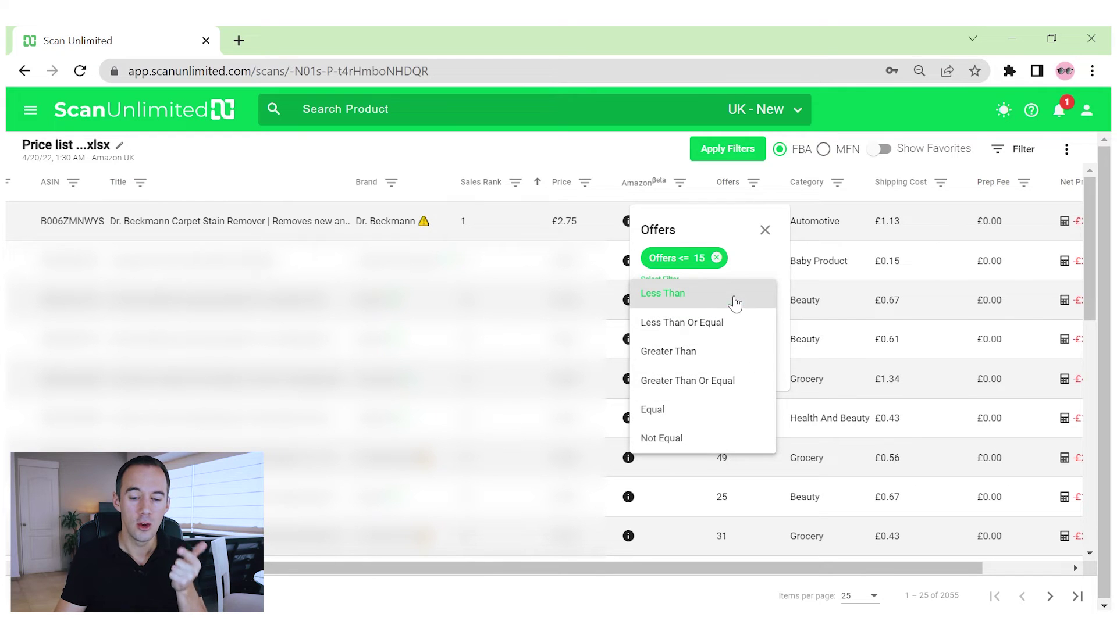
click(720, 382)
click(703, 333)
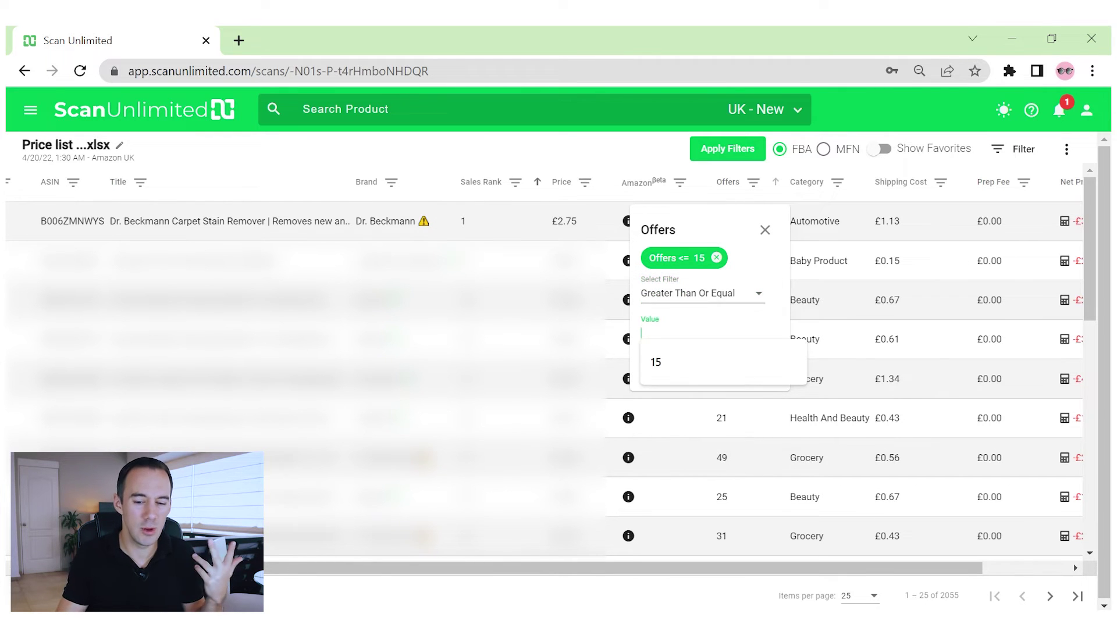
text(2)
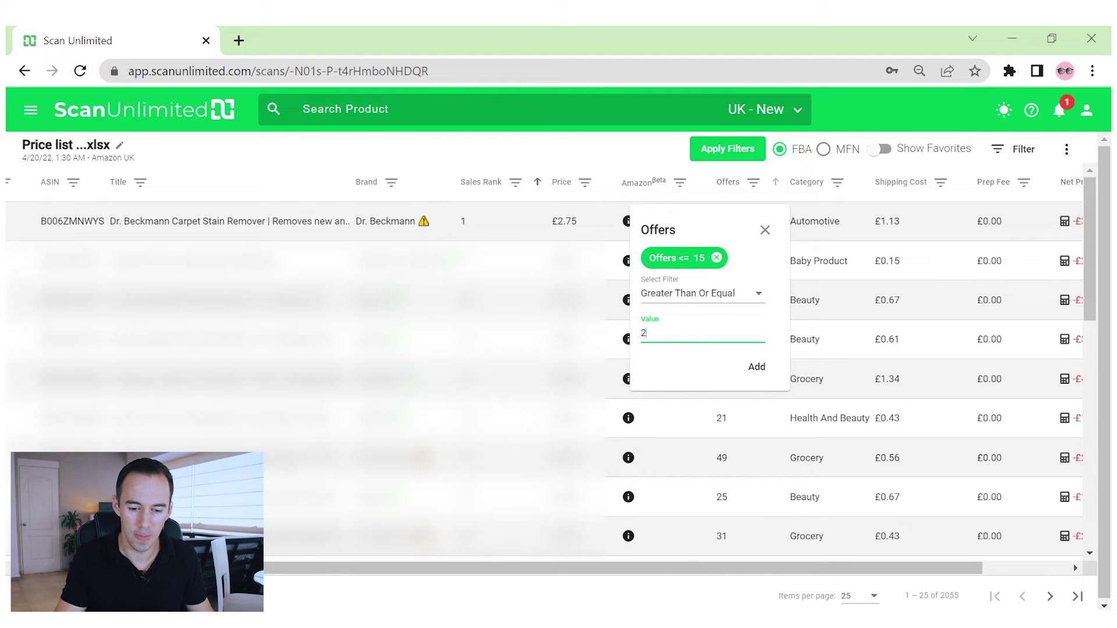
click(756, 367)
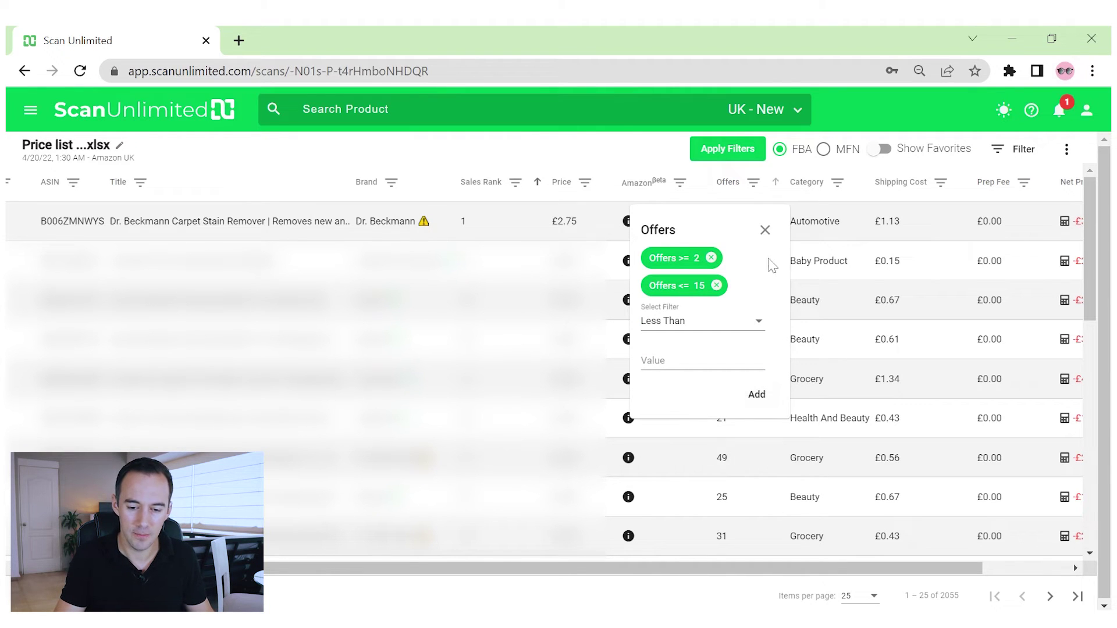
click(763, 231)
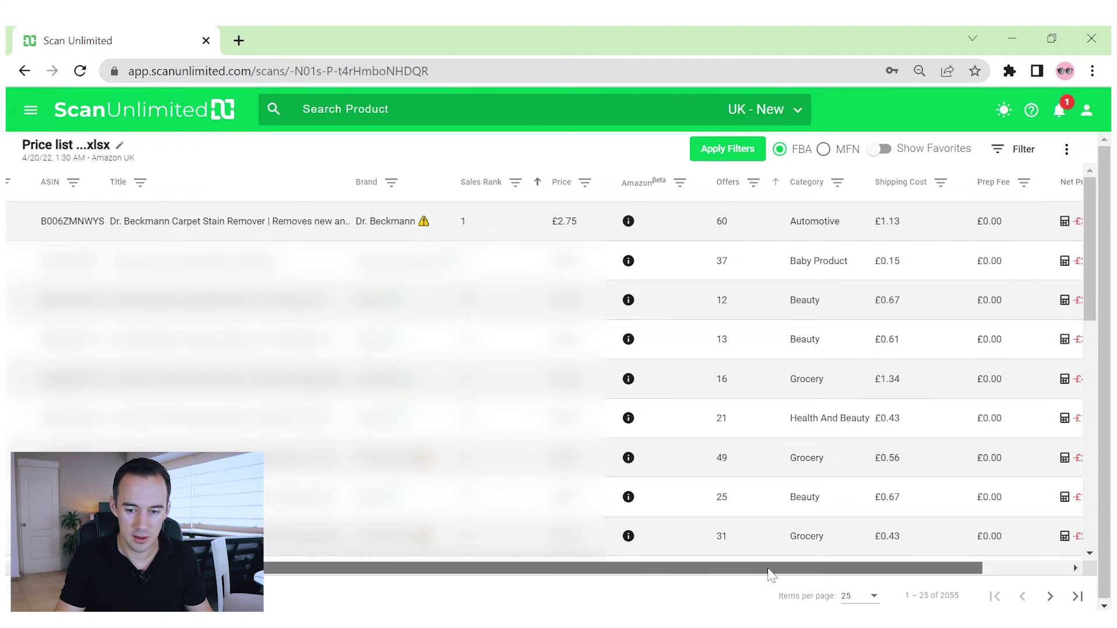
Add a Net Profit filter of greater than or equal to £1.00.
drag(768, 568, 874, 577)
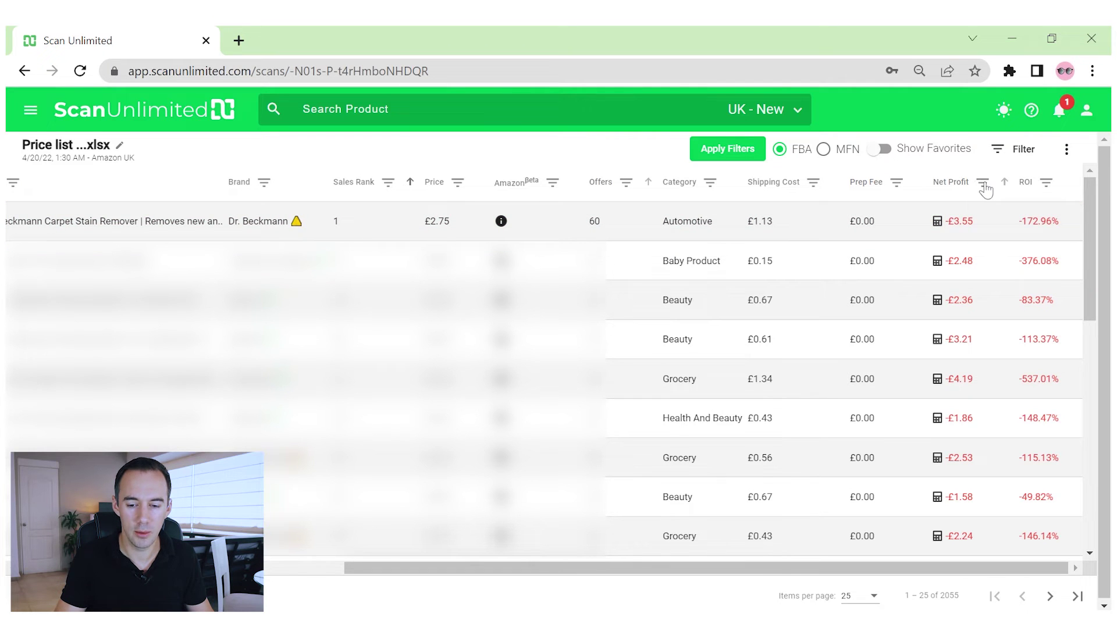
click(983, 185)
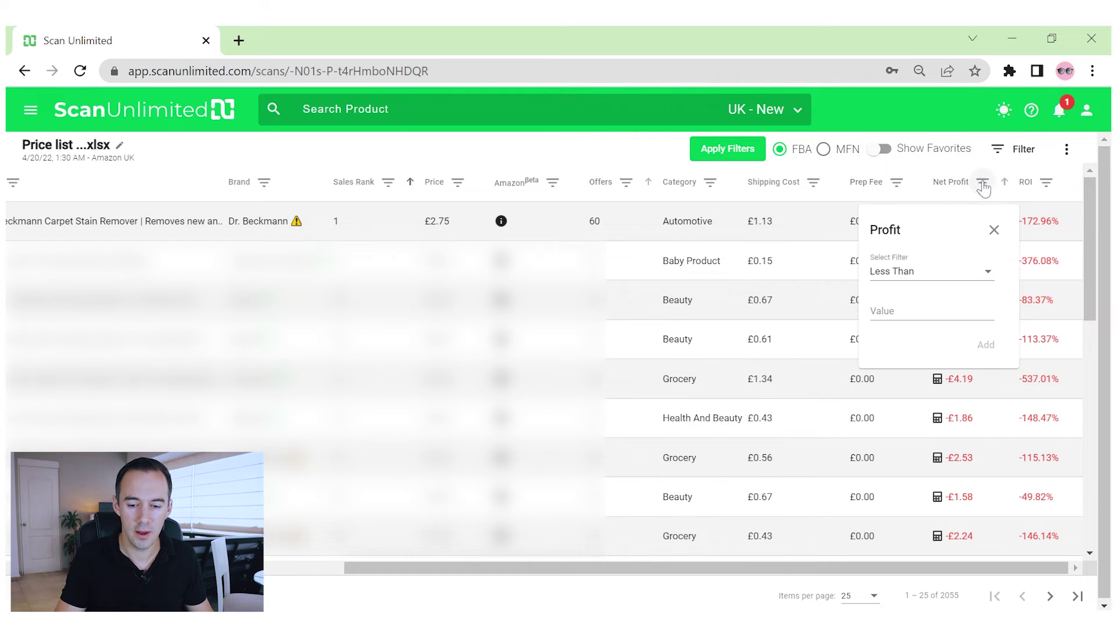
click(963, 275)
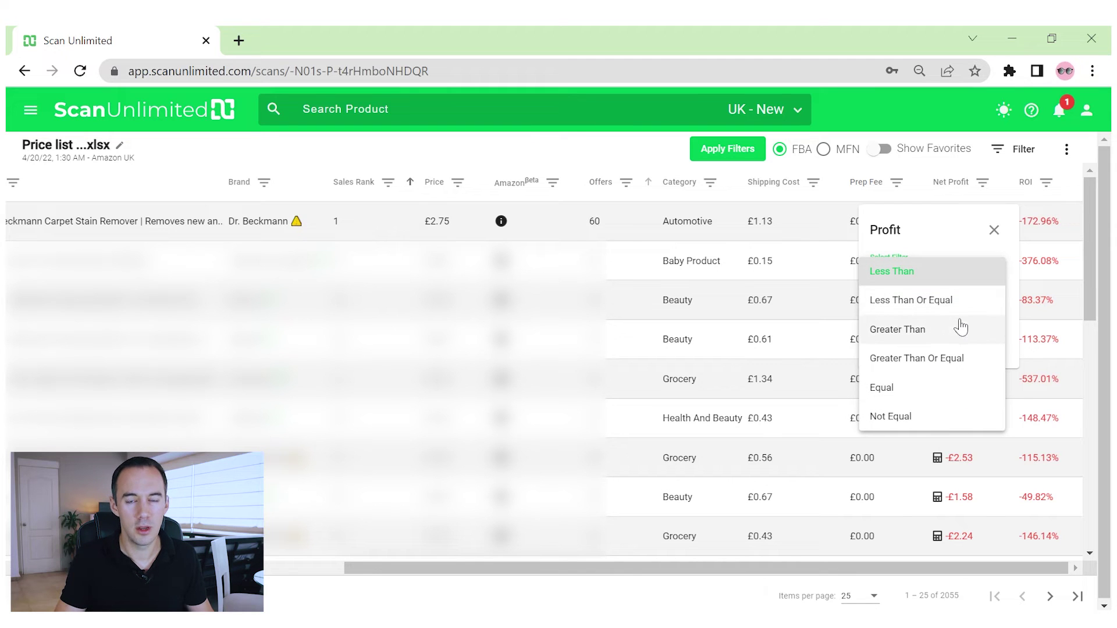
click(961, 357)
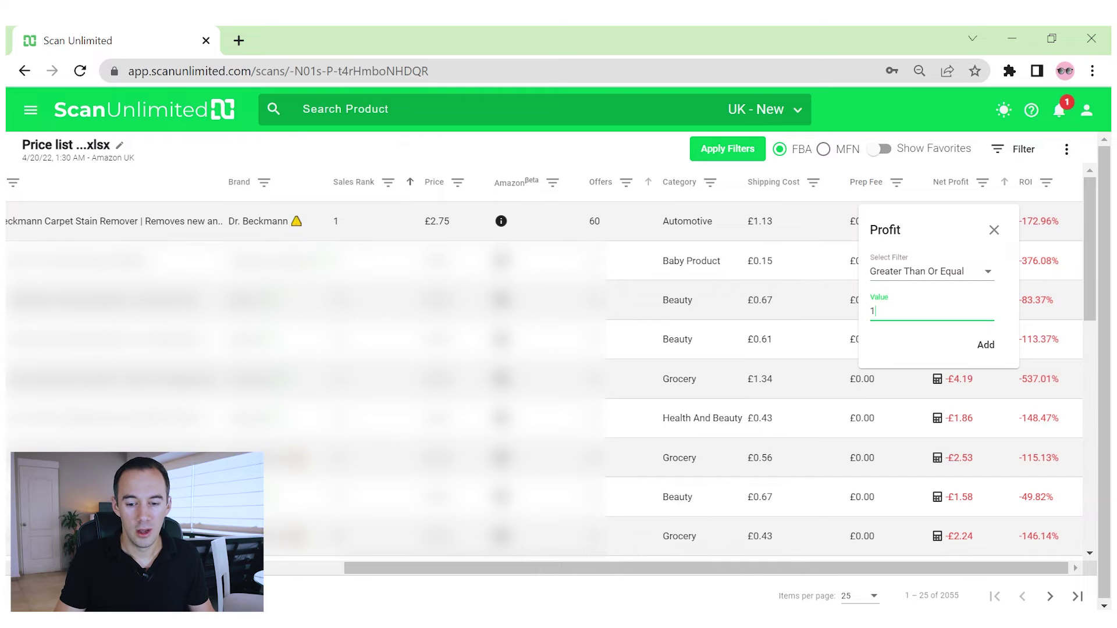
click(985, 346)
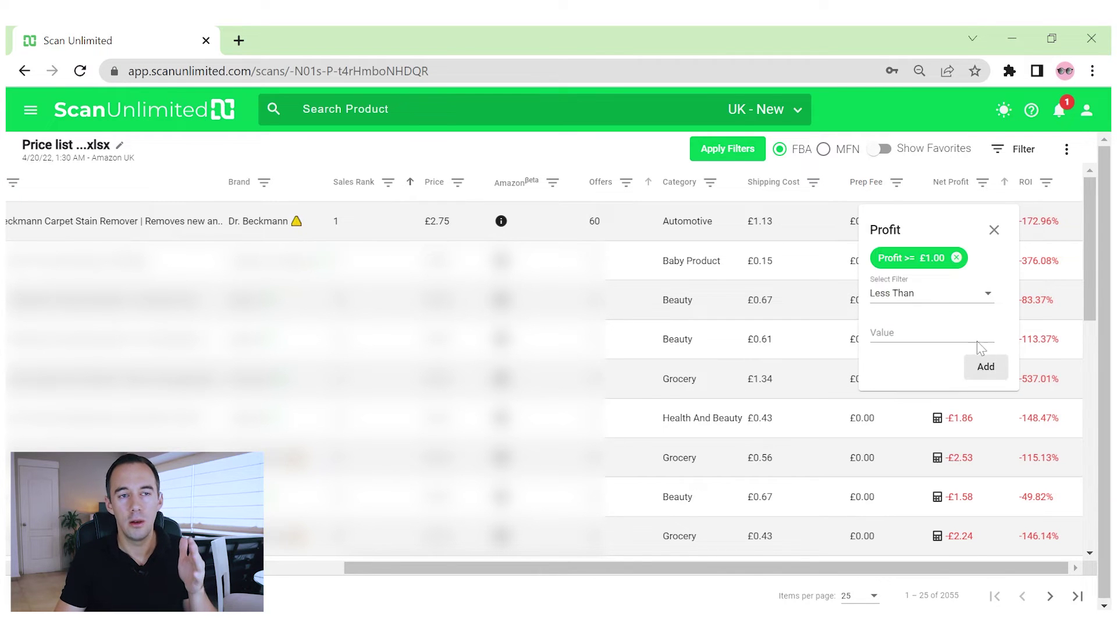
click(993, 230)
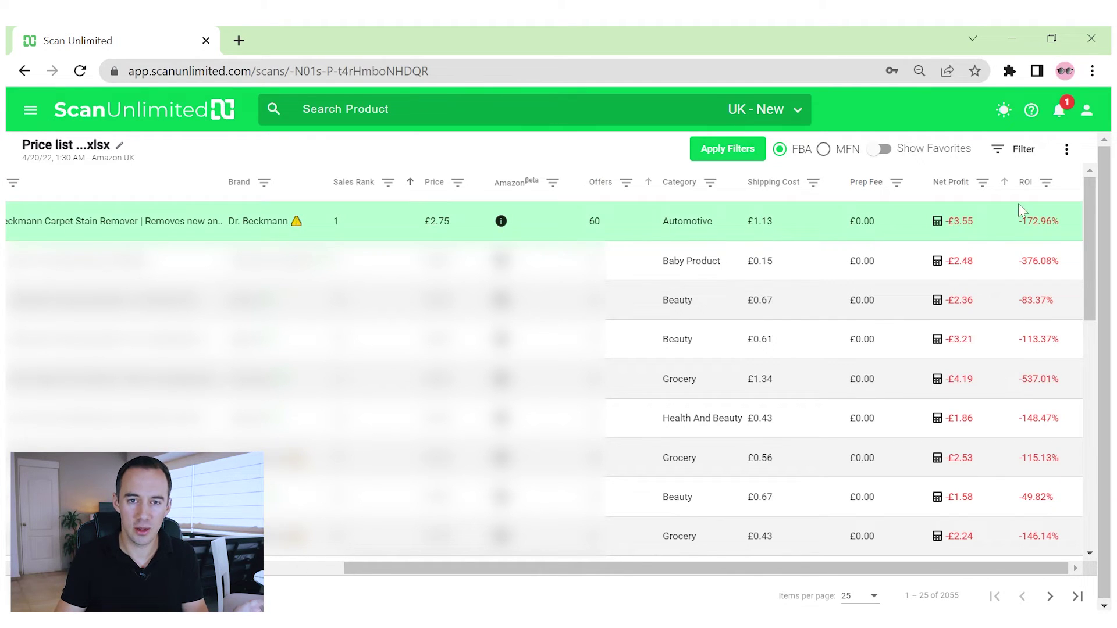
Add an ROI filter of greater than or equal to 15%.
click(1046, 185)
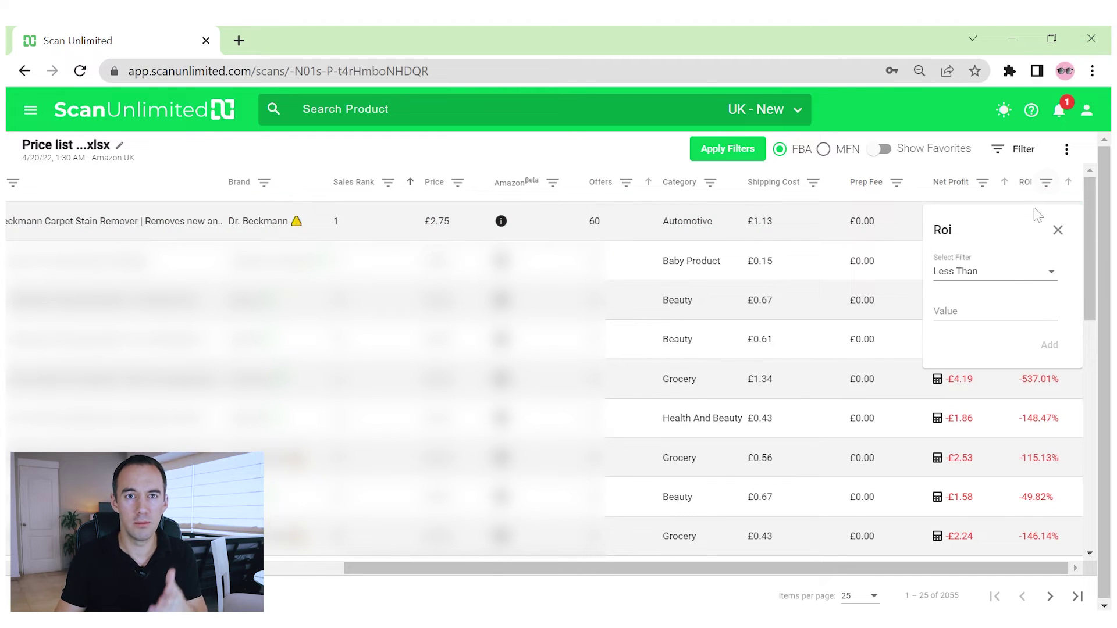
click(1018, 274)
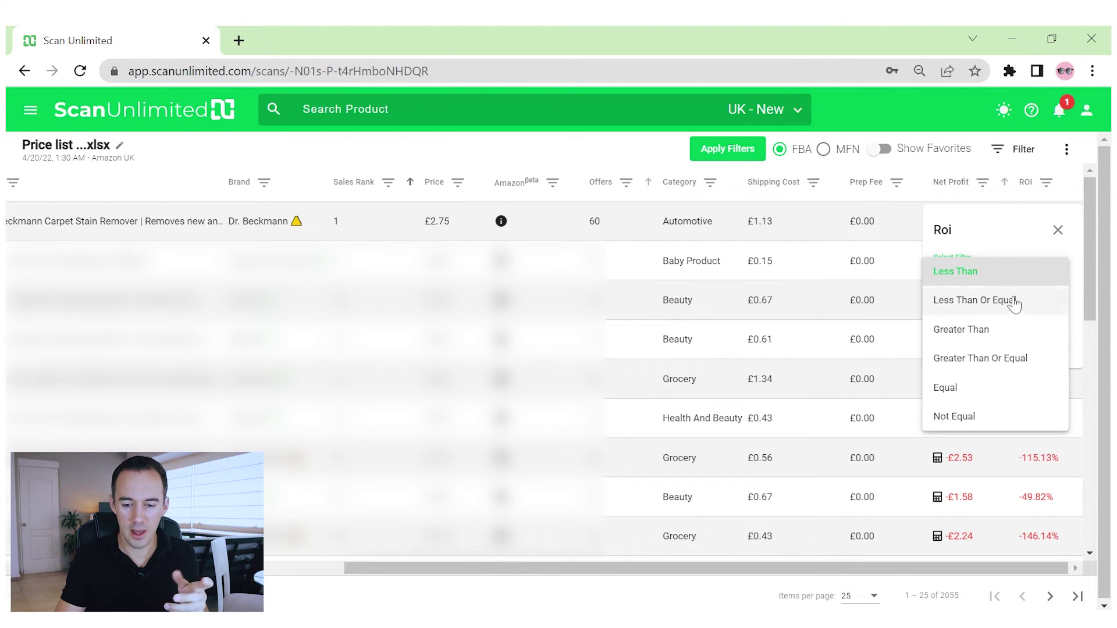
click(1009, 361)
click(969, 311)
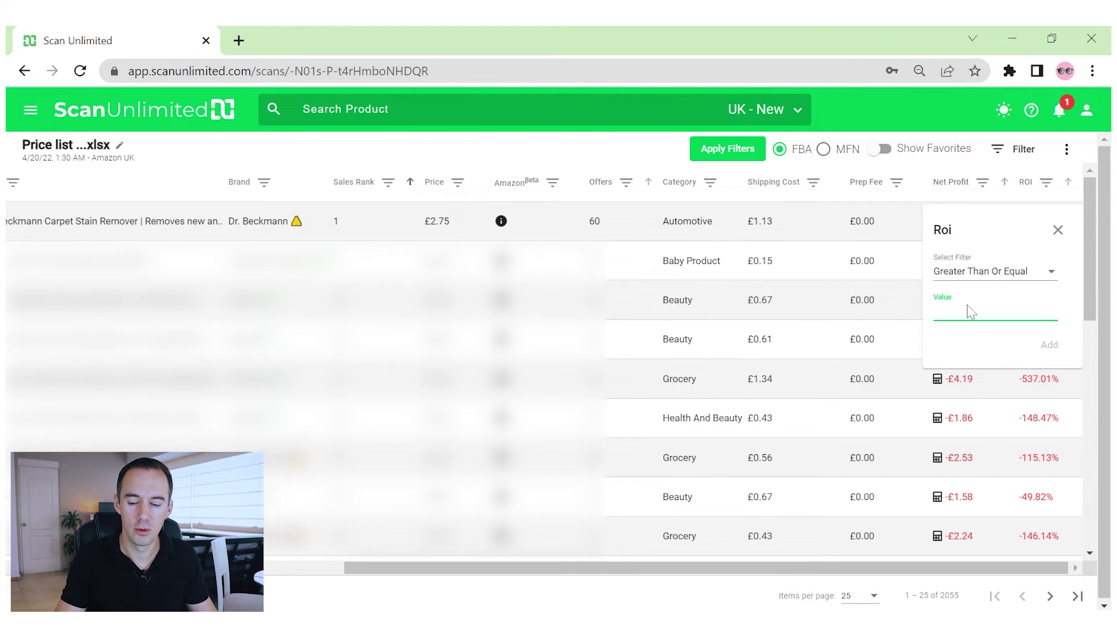
text(15)
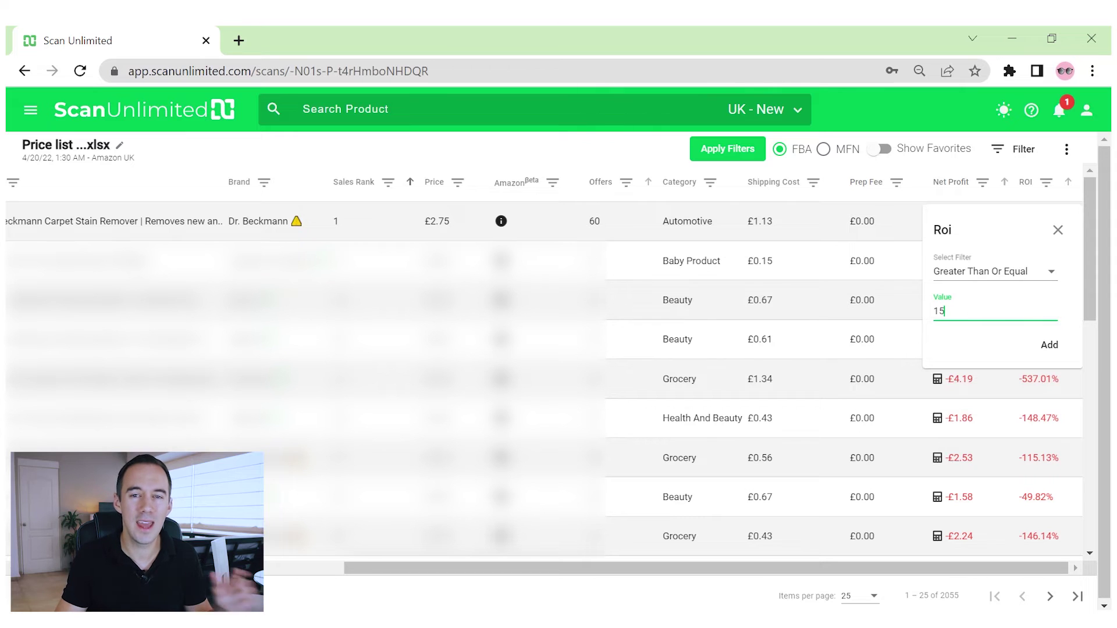
click(1048, 346)
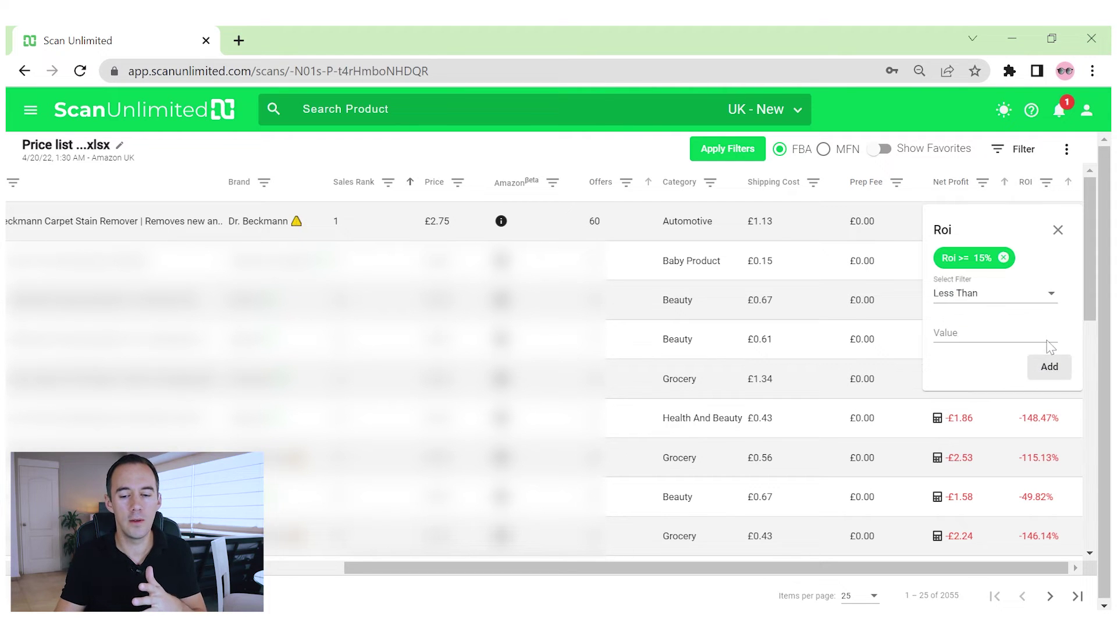
click(1057, 231)
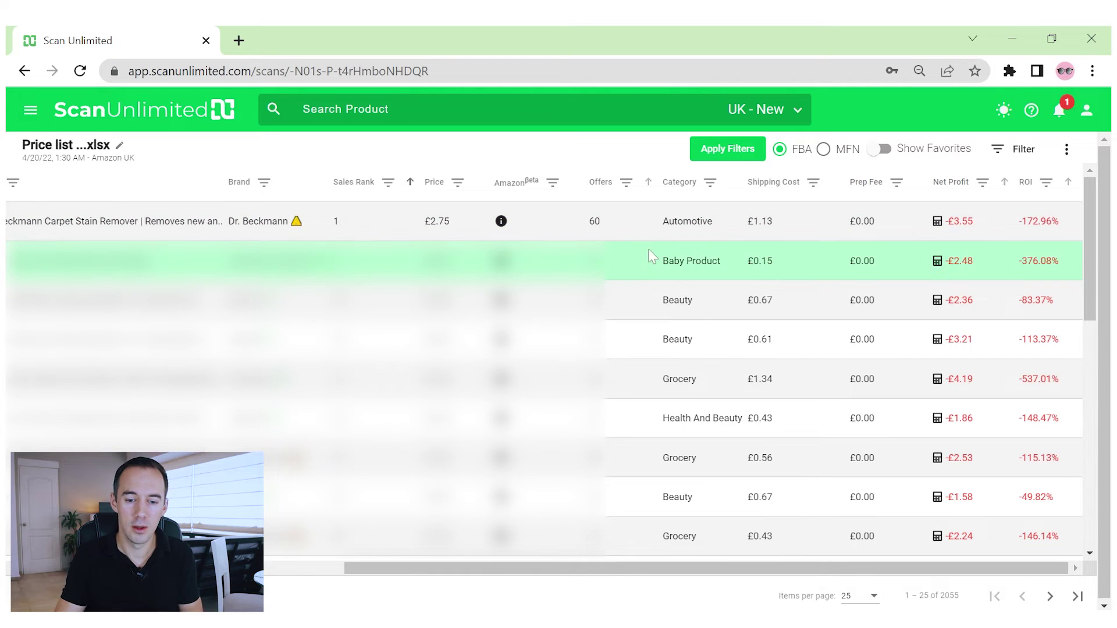
Apply the rank, offers, profit and ROI filters, leaving 130 products to review.
click(721, 153)
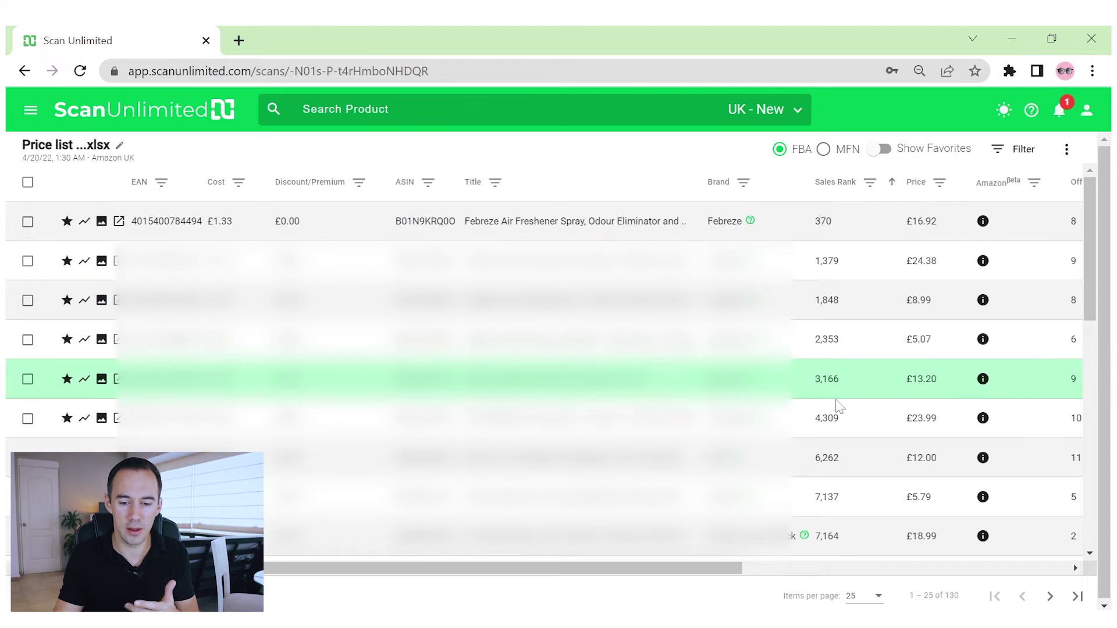
drag(716, 569, 1046, 568)
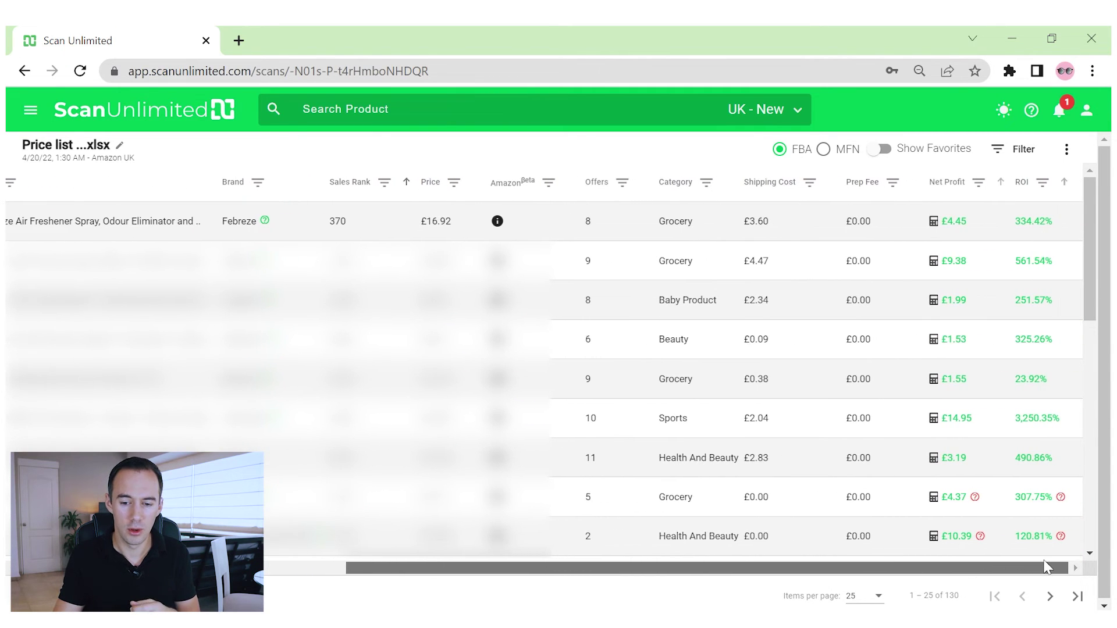
scroll(983, 506, down, 3)
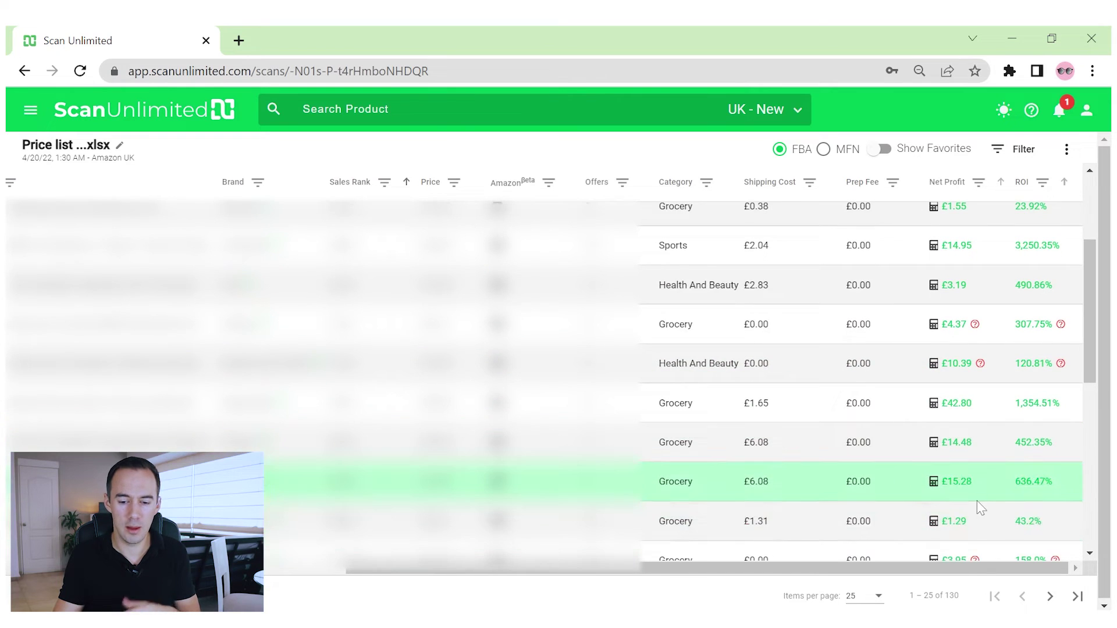
scroll(979, 508, down, 3)
scroll(947, 553, up, 6)
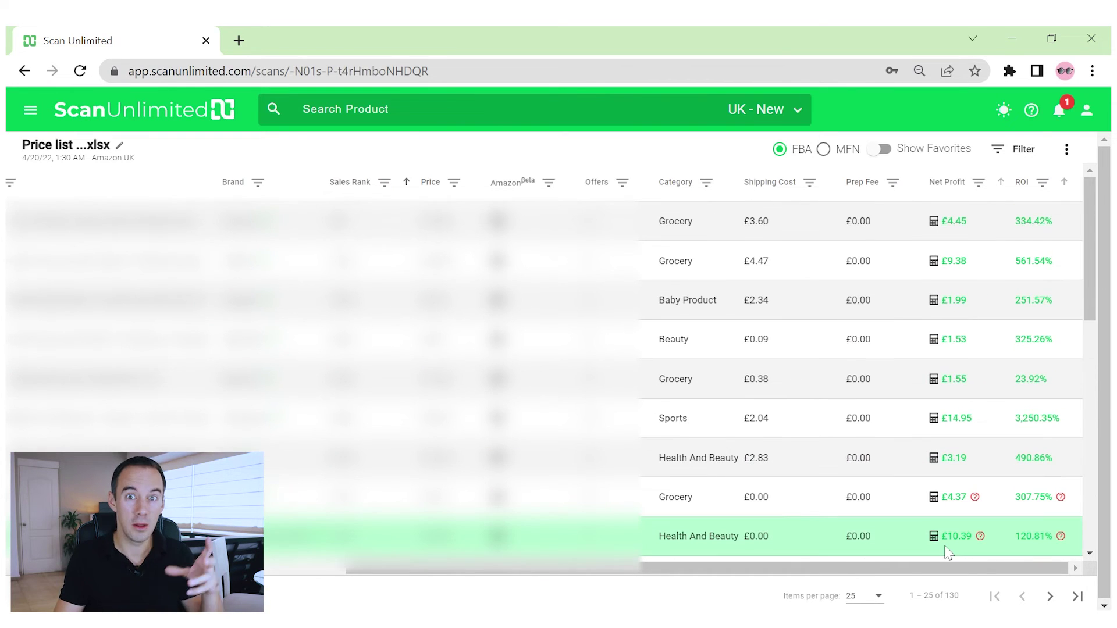
drag(945, 569, 547, 572)
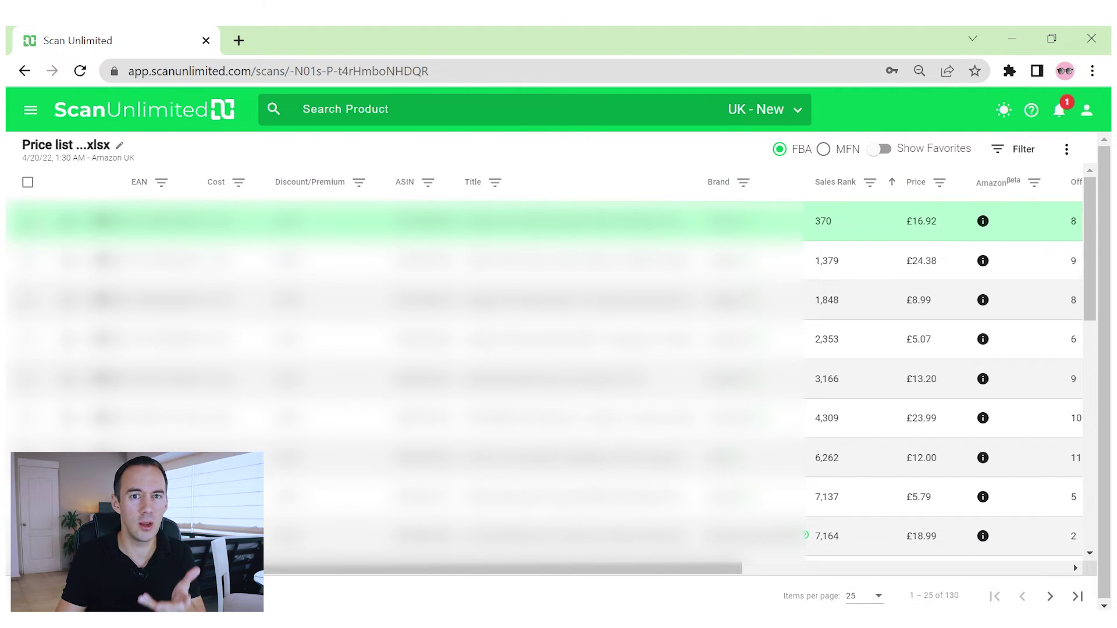
Select the first three products and bring up the bulk-action menu for them.
click(28, 221)
click(27, 261)
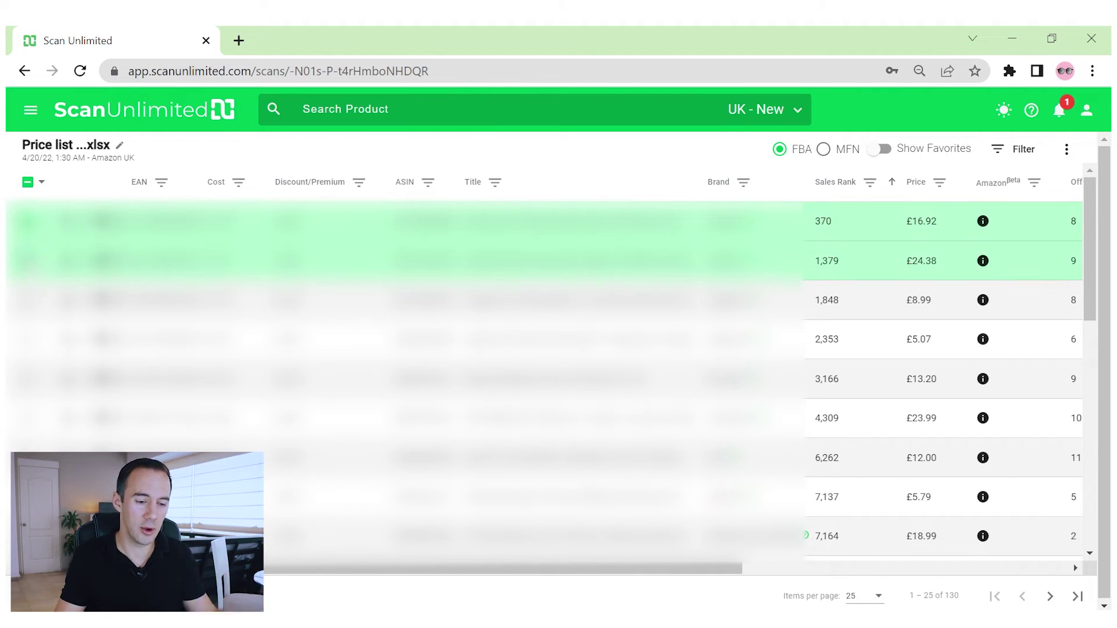
click(27, 300)
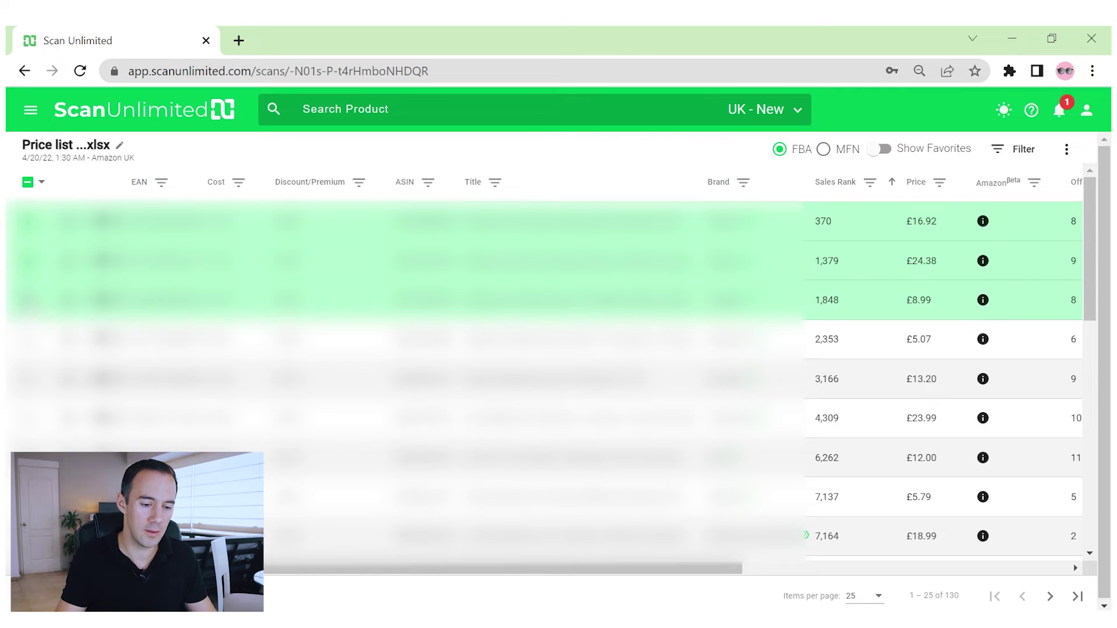
click(41, 182)
Close the actions menu without choosing an action, then switch to 100 products per page.
mouse_move(62, 213)
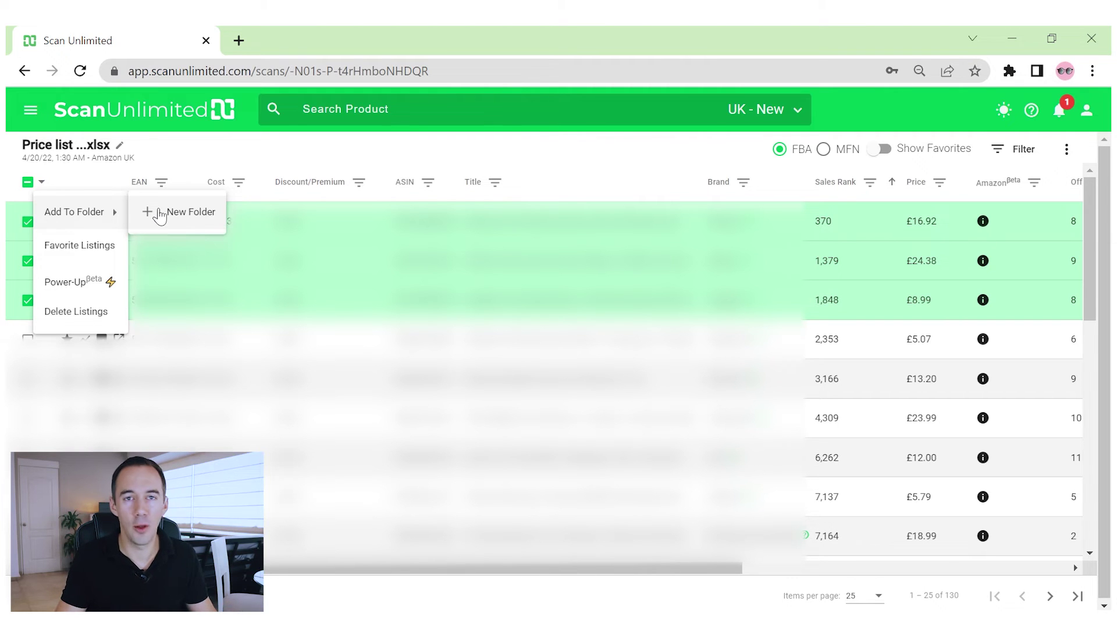
click(180, 156)
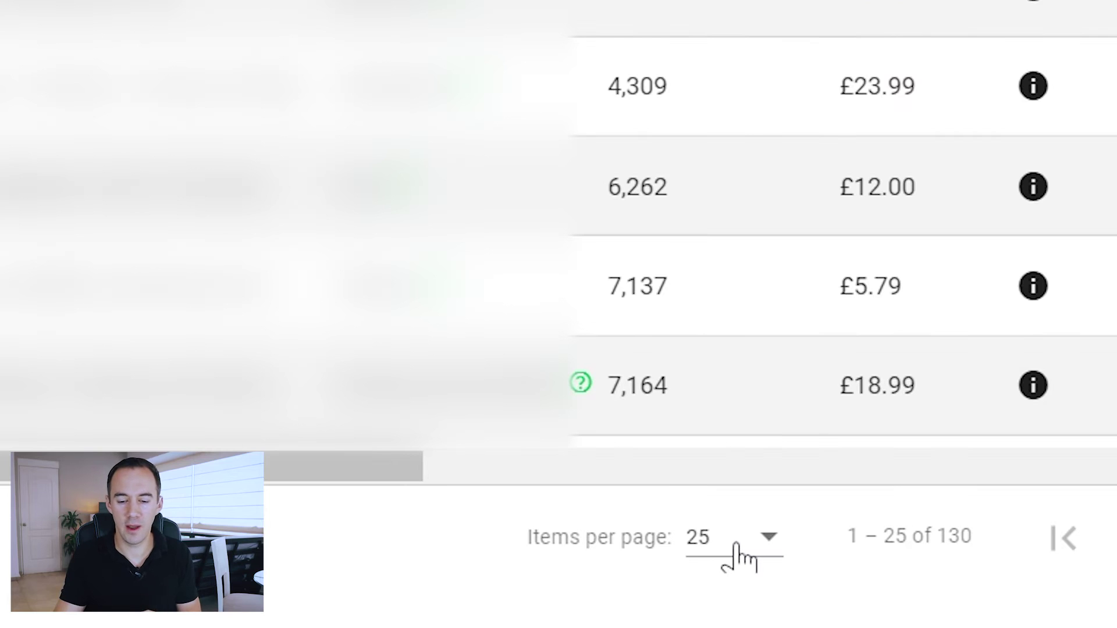
click(738, 558)
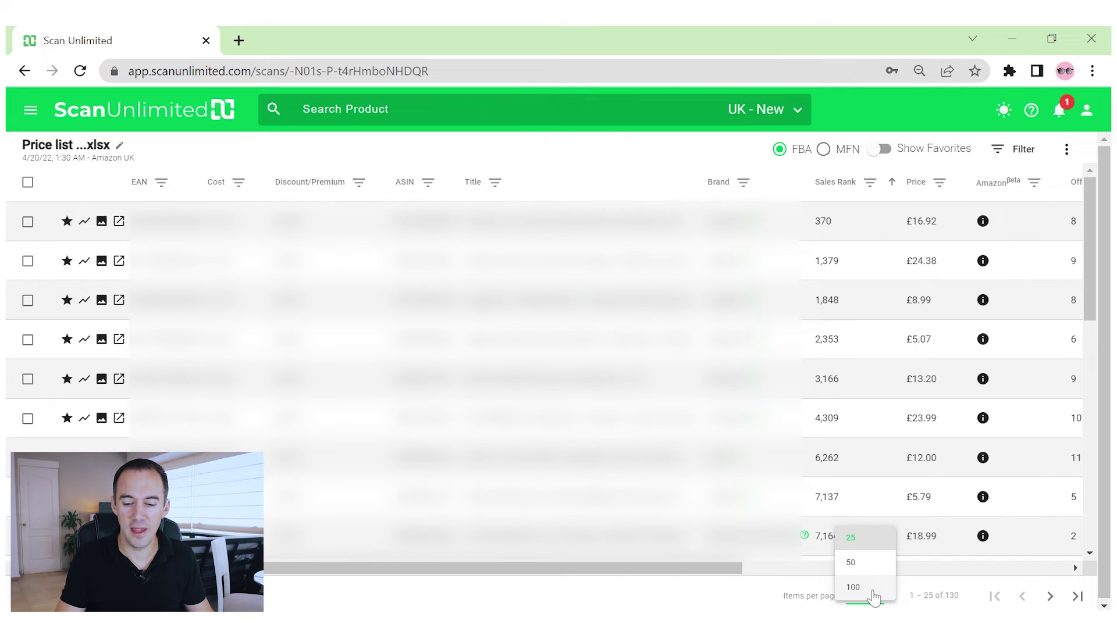
click(853, 587)
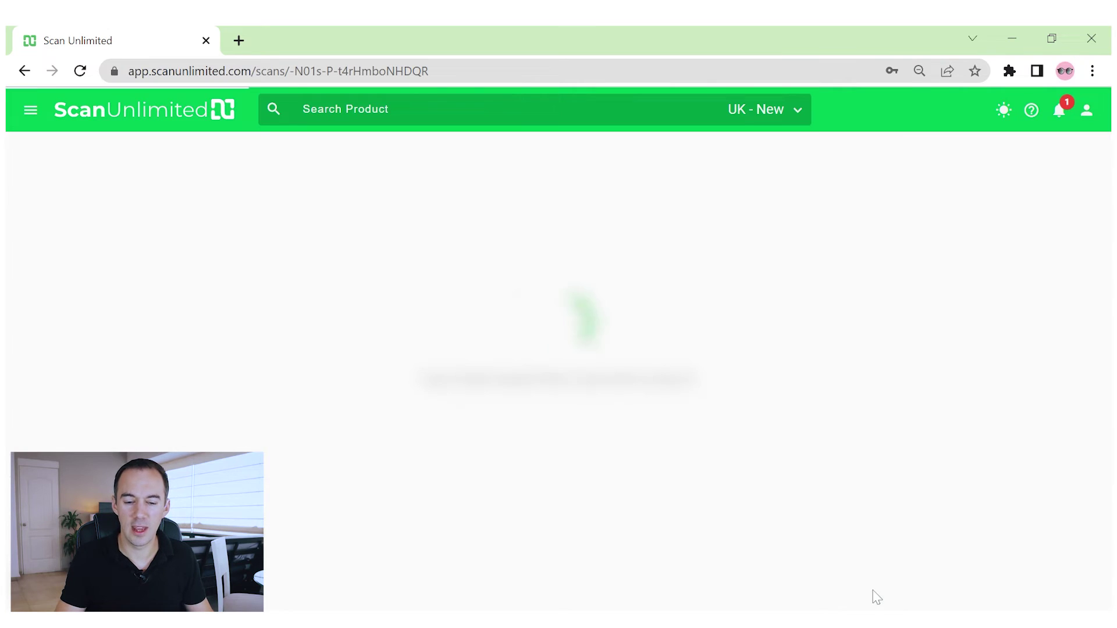